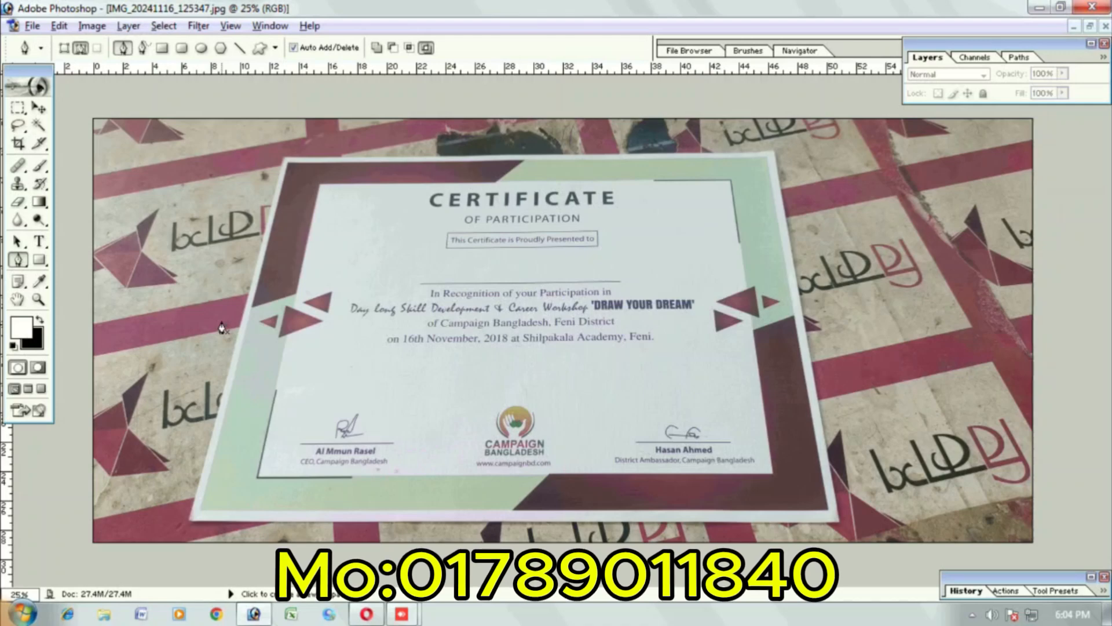
Step: Start a Pen tool path with an anchor point on the certificate's lower-left corner
key("ctrl+equal")
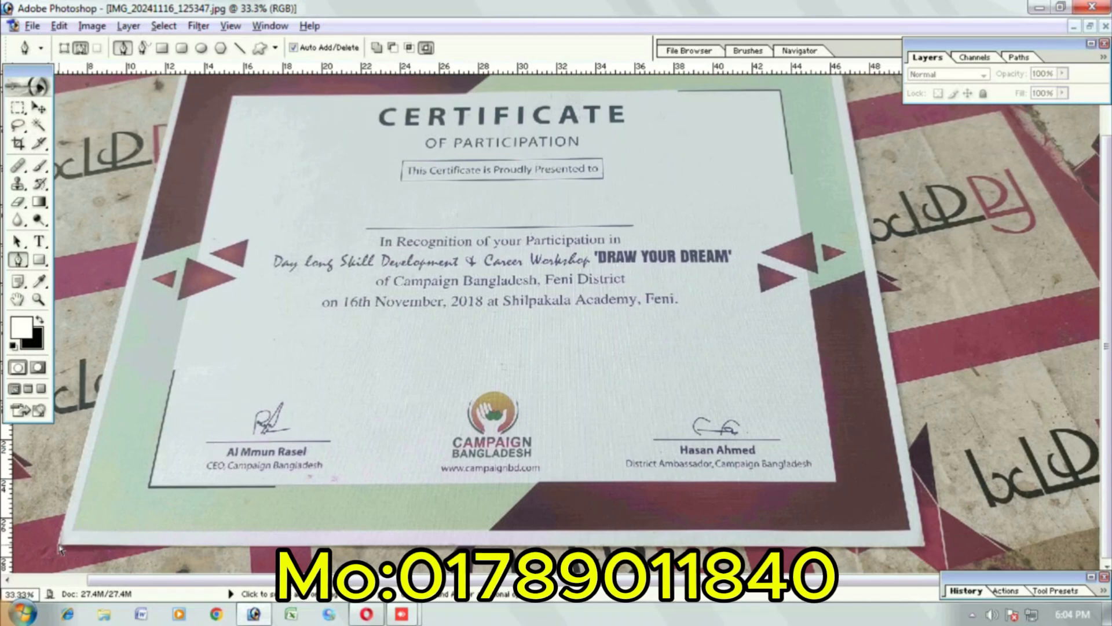
key("ctrl+equal")
left_click_drag(631, 581, 587, 581)
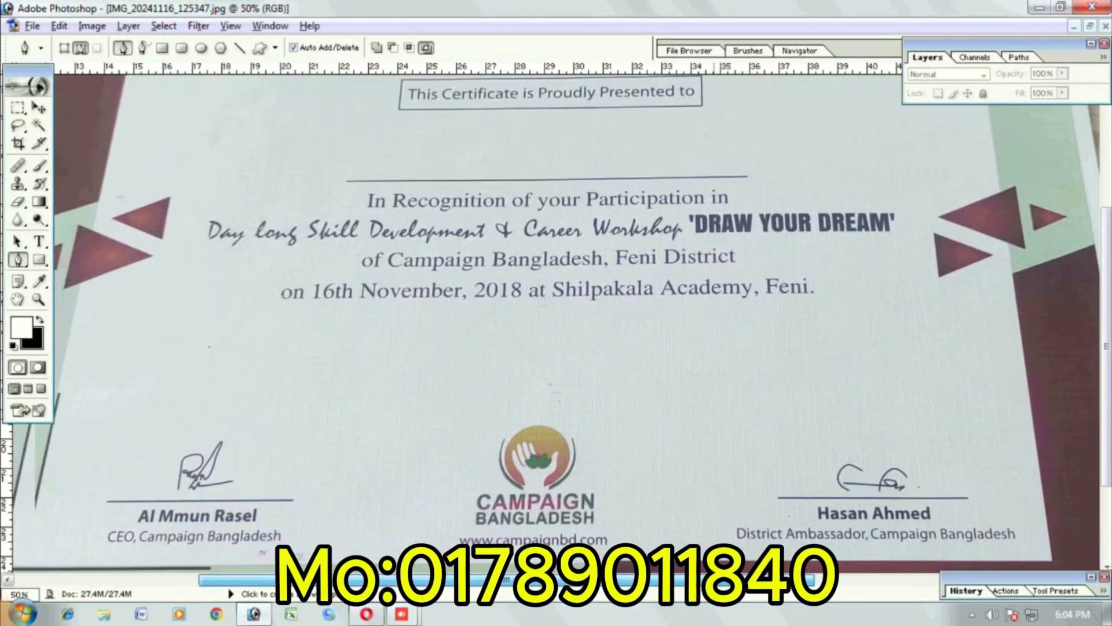
left_click_drag(304, 604, 121, 602)
scroll(278, 454, "down", 4)
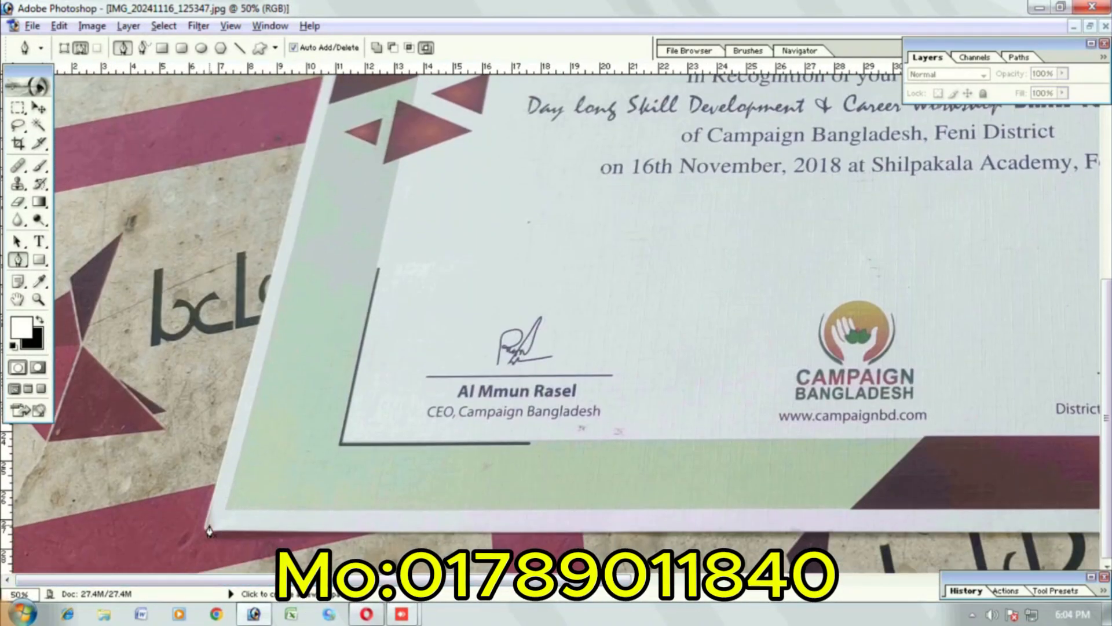
left_click(206, 528)
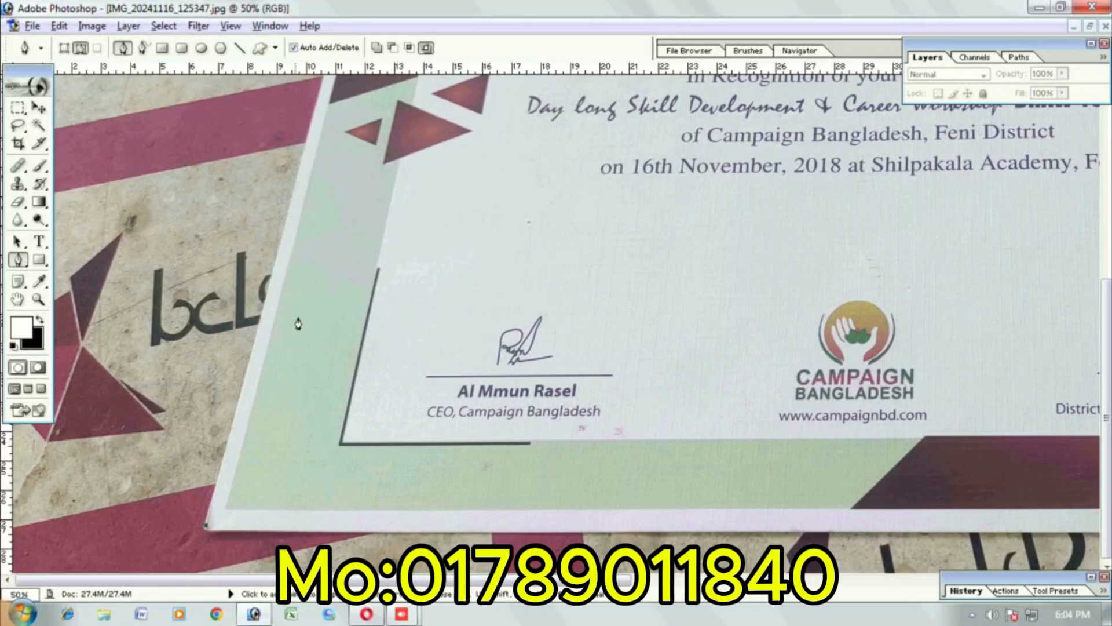
left_click_drag(368, 129, 384, 331)
key("ctrl+z")
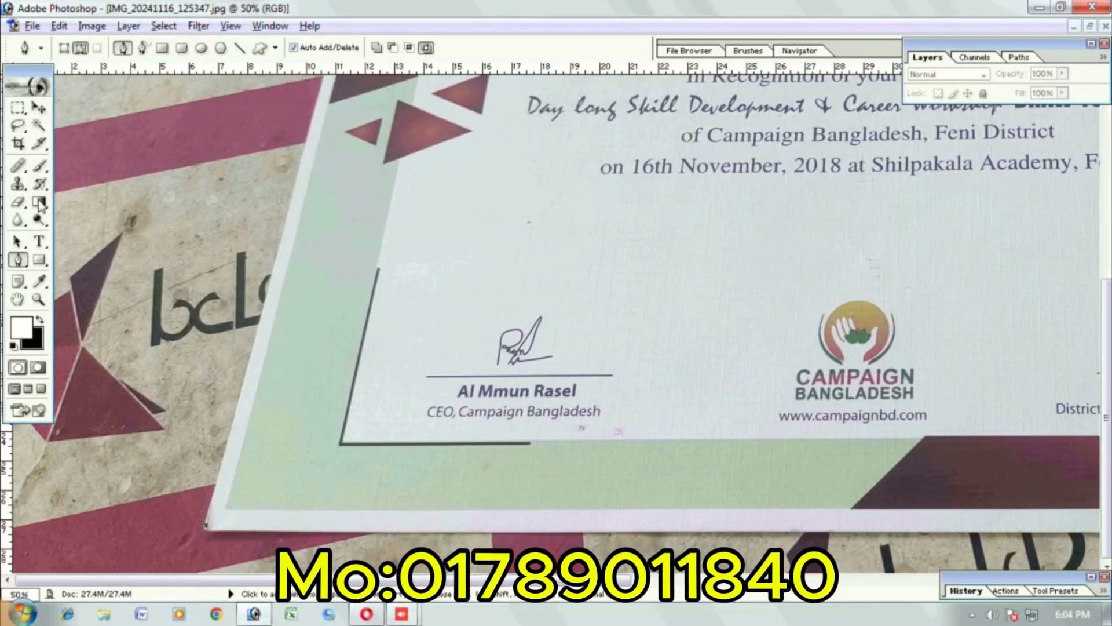
Step: Extend the path along the certificate's left edge to an anchor point on its upper-left corner
left_click(18, 299)
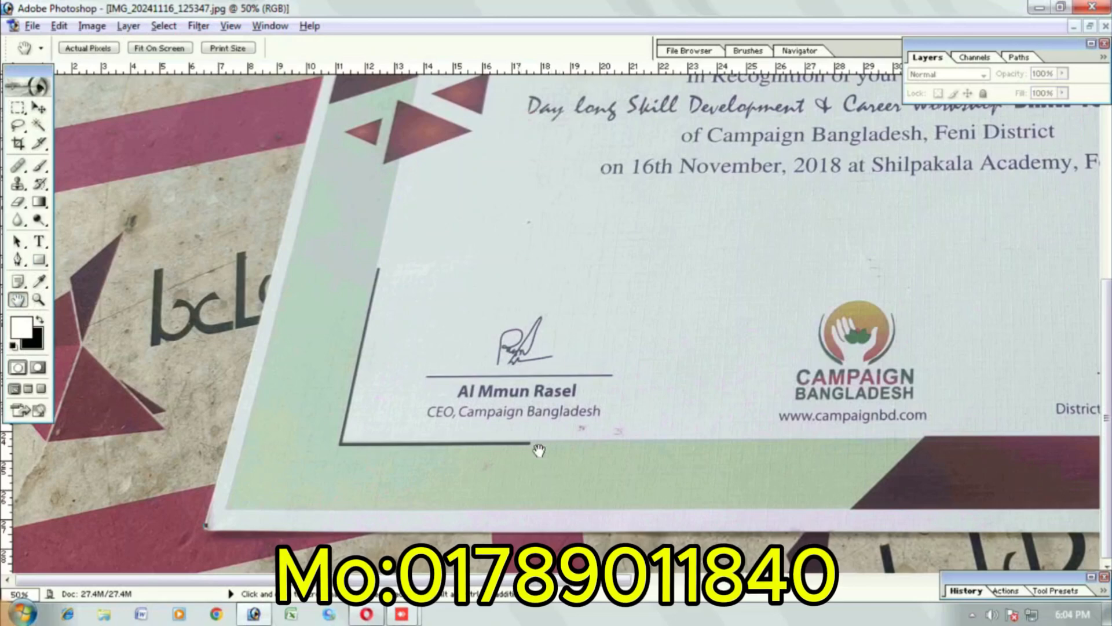
left_click_drag(515, 154, 501, 500)
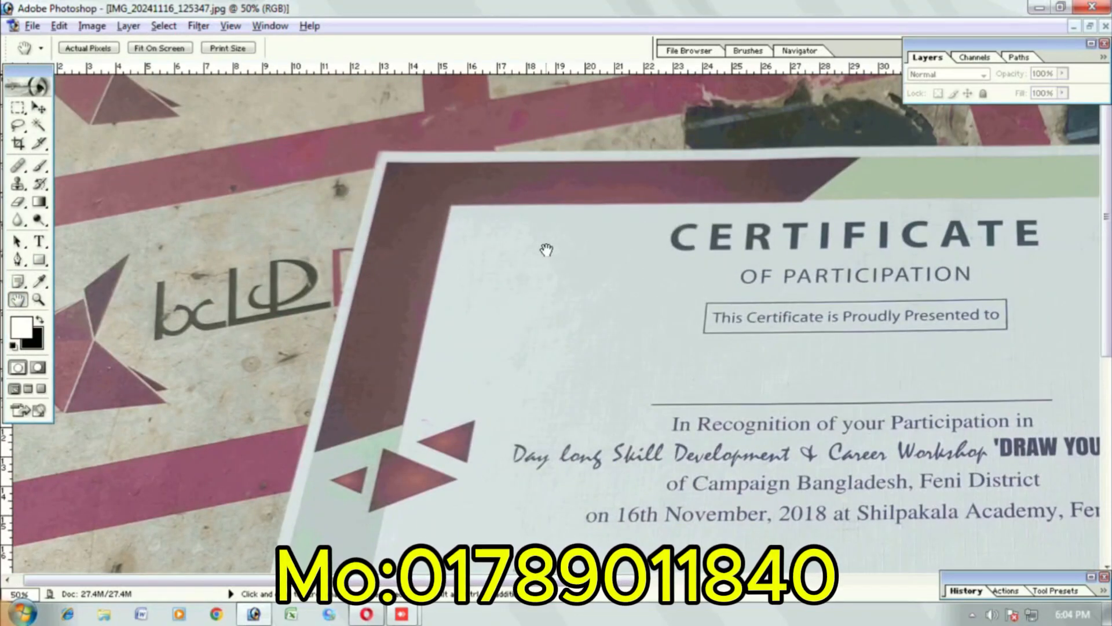
left_click_drag(703, 288, 685, 288)
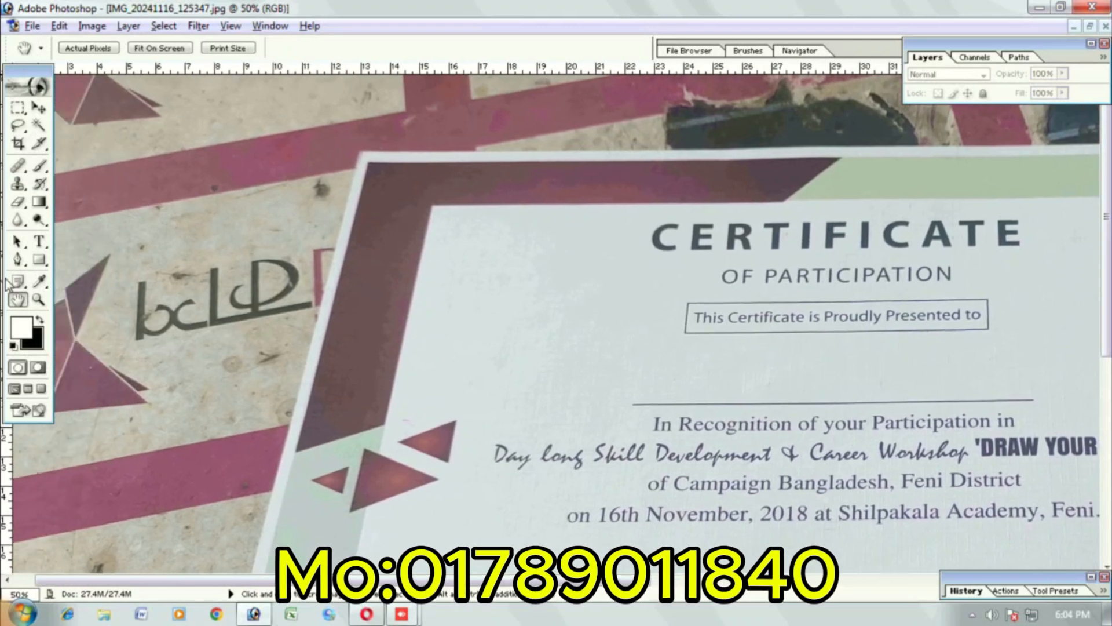
left_click(18, 260)
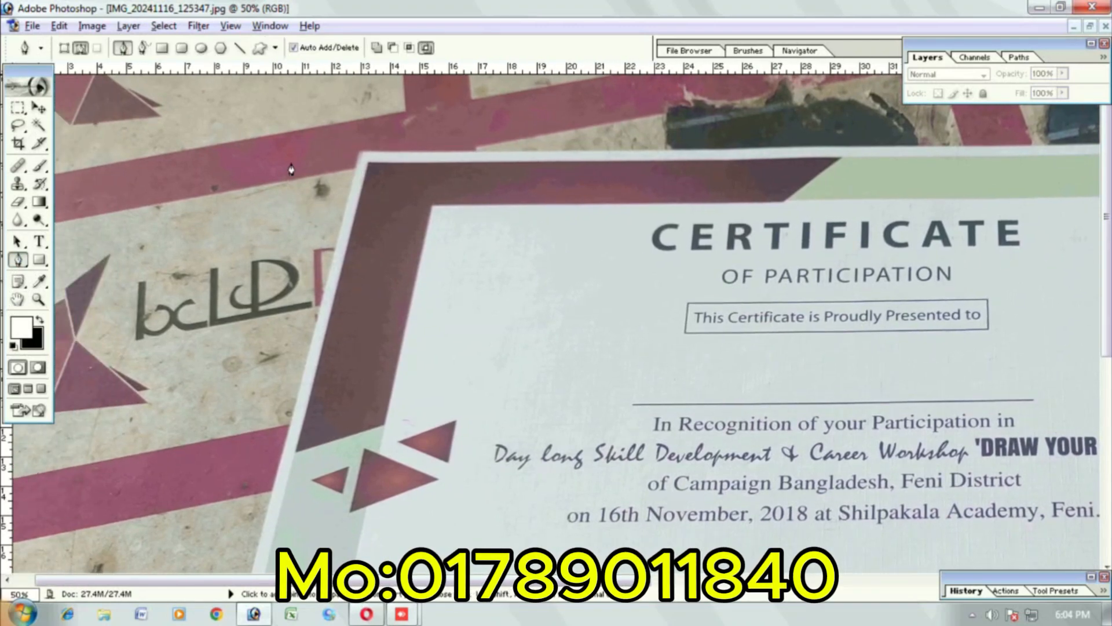
left_click(361, 158)
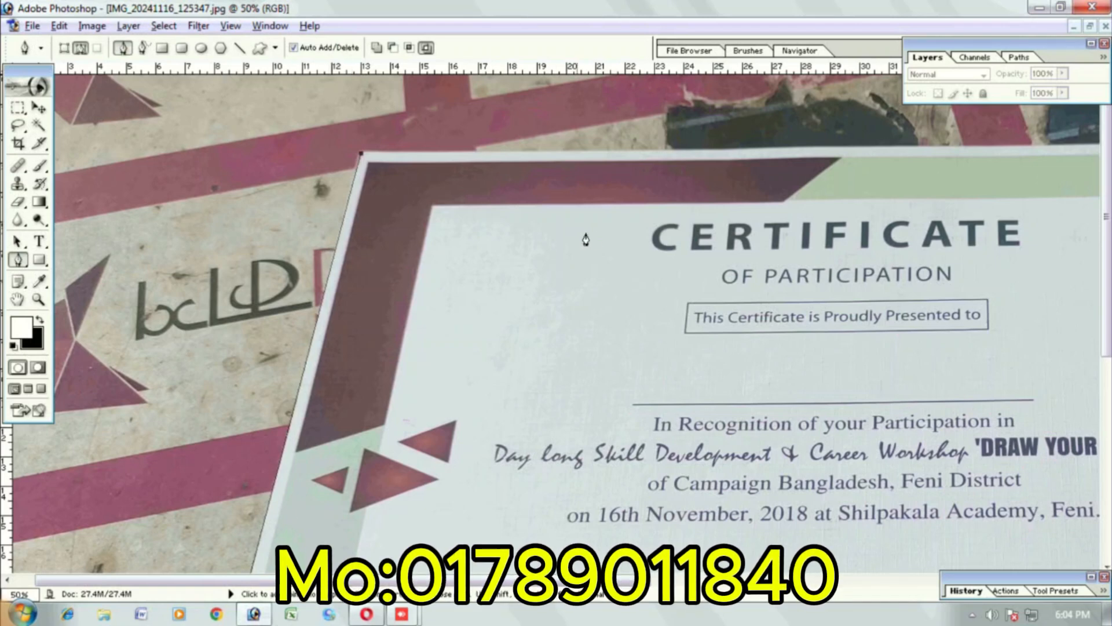
Step: Continue the path along the certificate's top edge to an anchor point on its upper-right corner
left_click(18, 300)
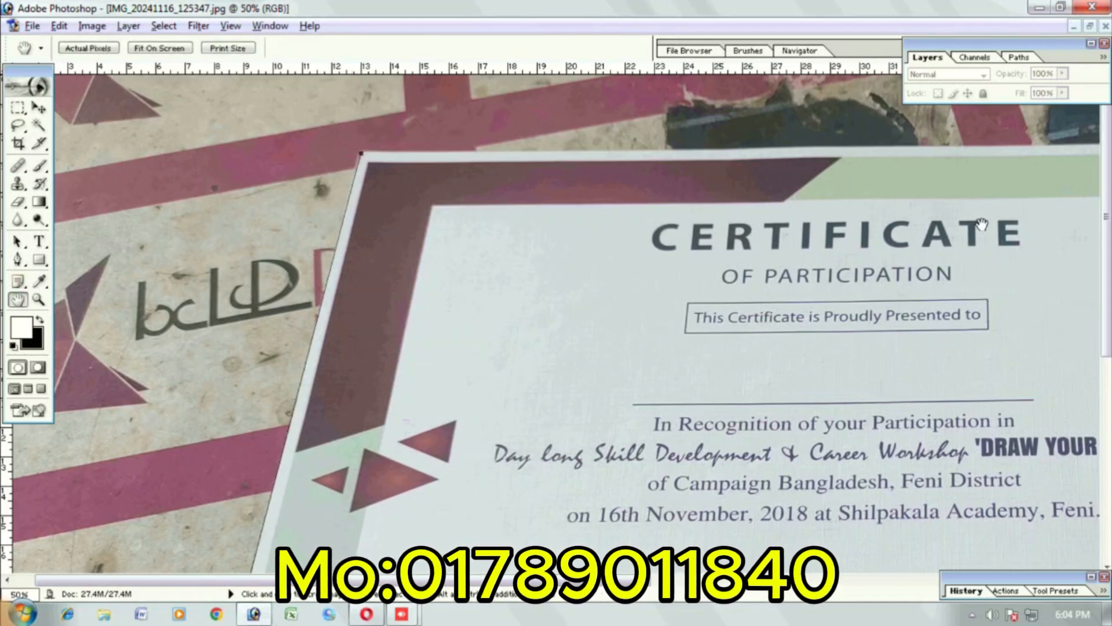
left_click_drag(995, 173, 593, 174)
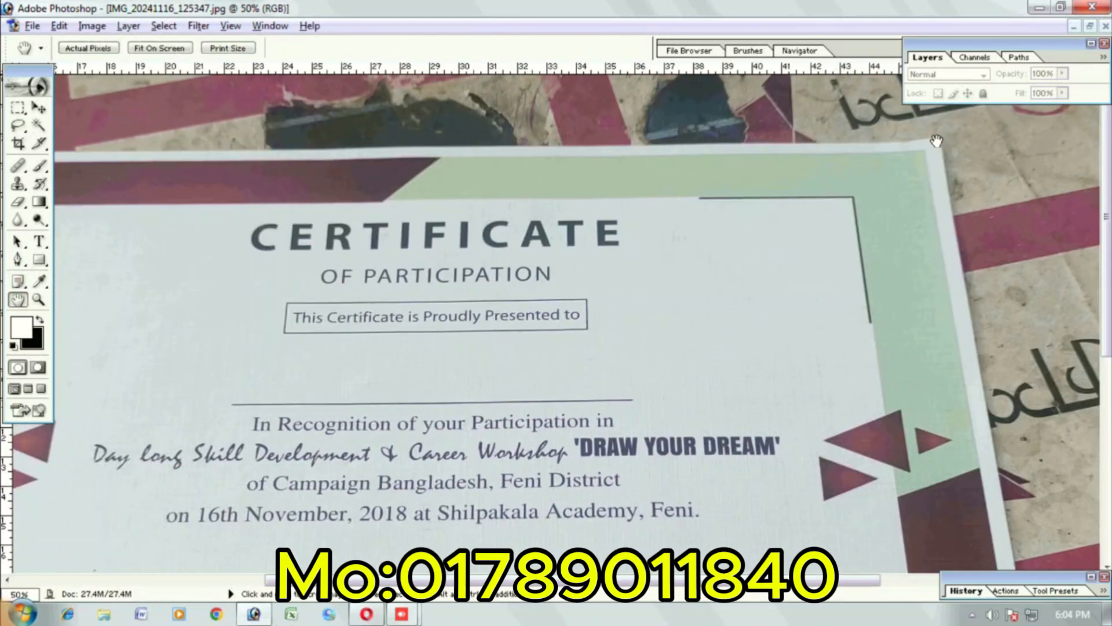
key("p")
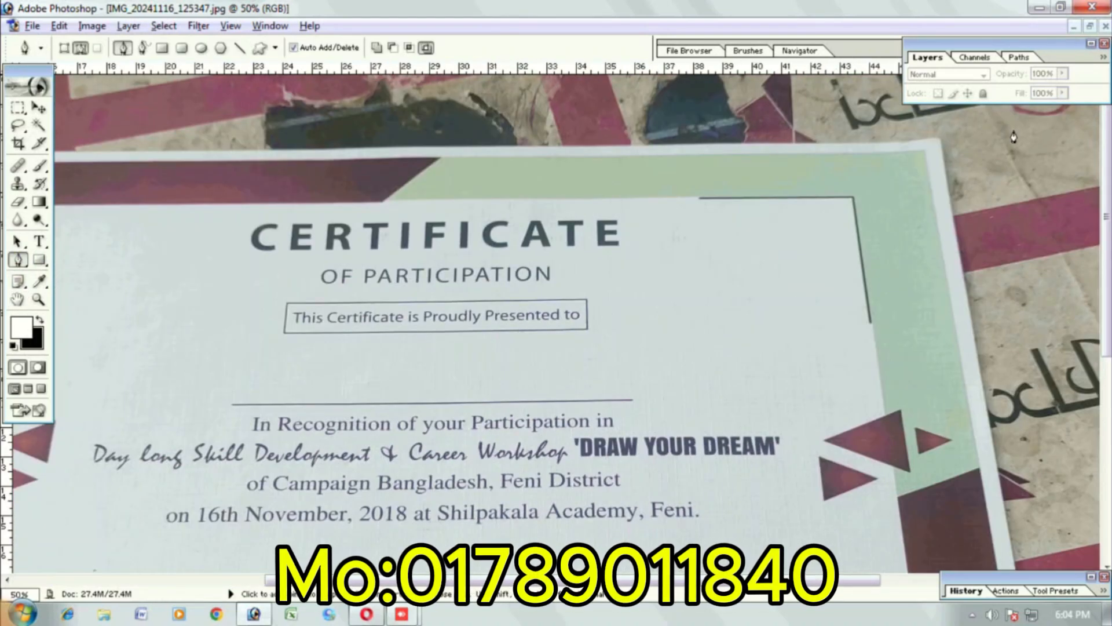
left_click(937, 147)
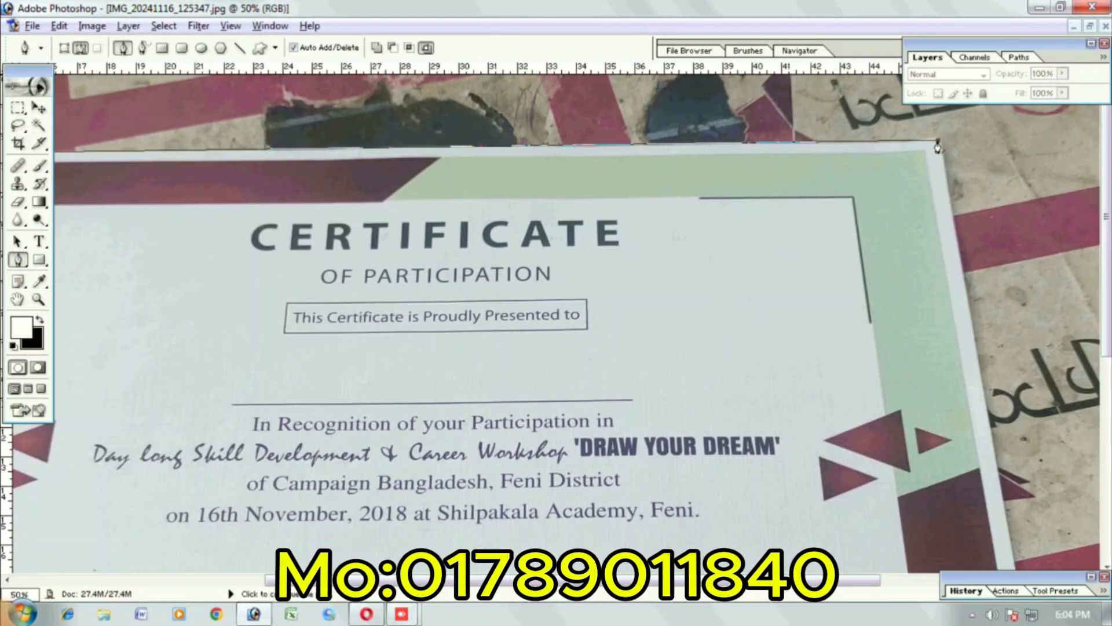
Step: Add an anchor point on the certificate's lower-right corner and close the path at the lower-left starting point
scroll(937, 147, "down", 10)
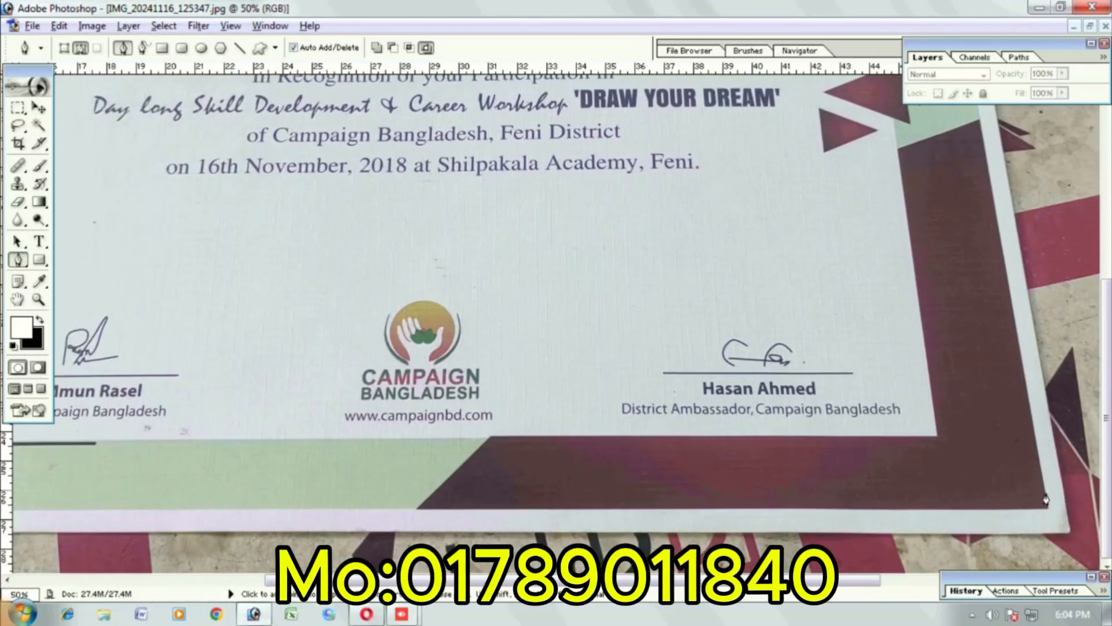
left_click(1066, 535)
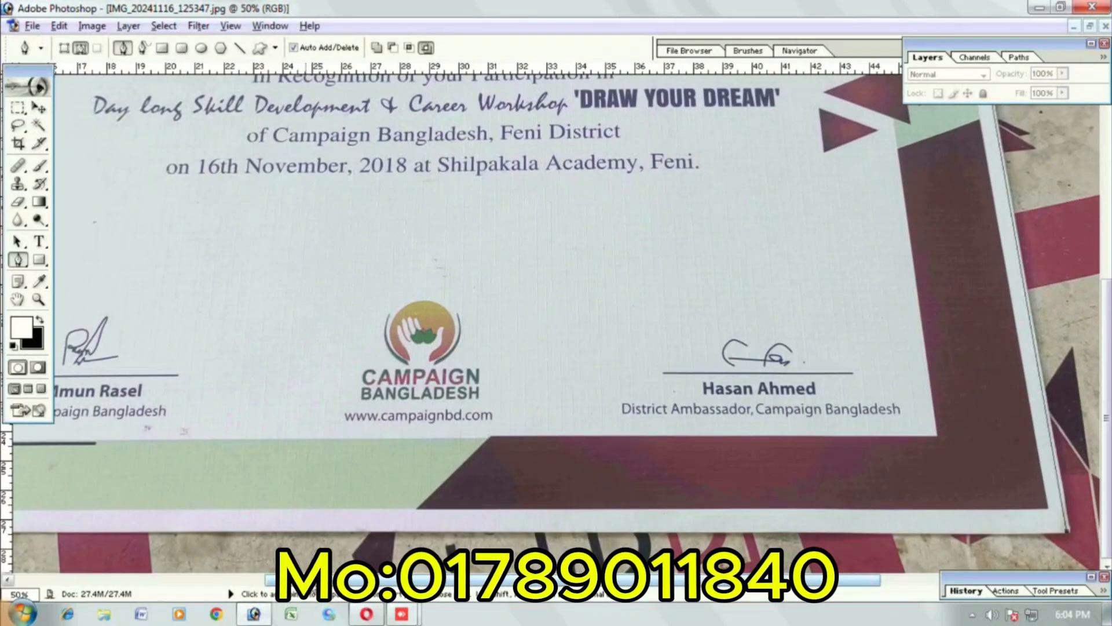
left_click_drag(306, 579, 113, 567)
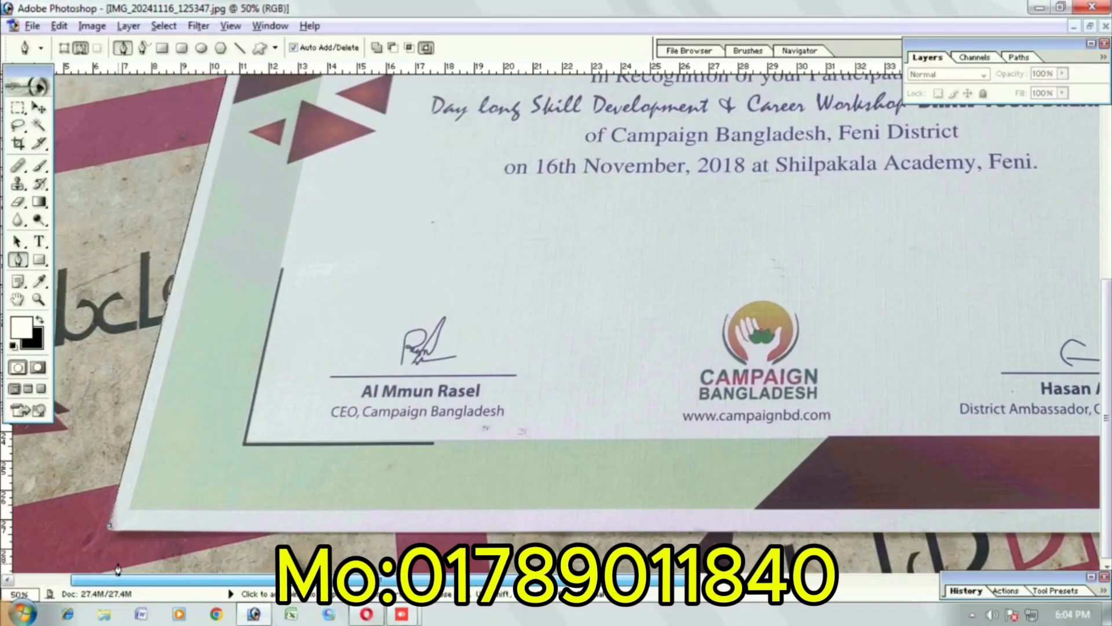
left_click(109, 527)
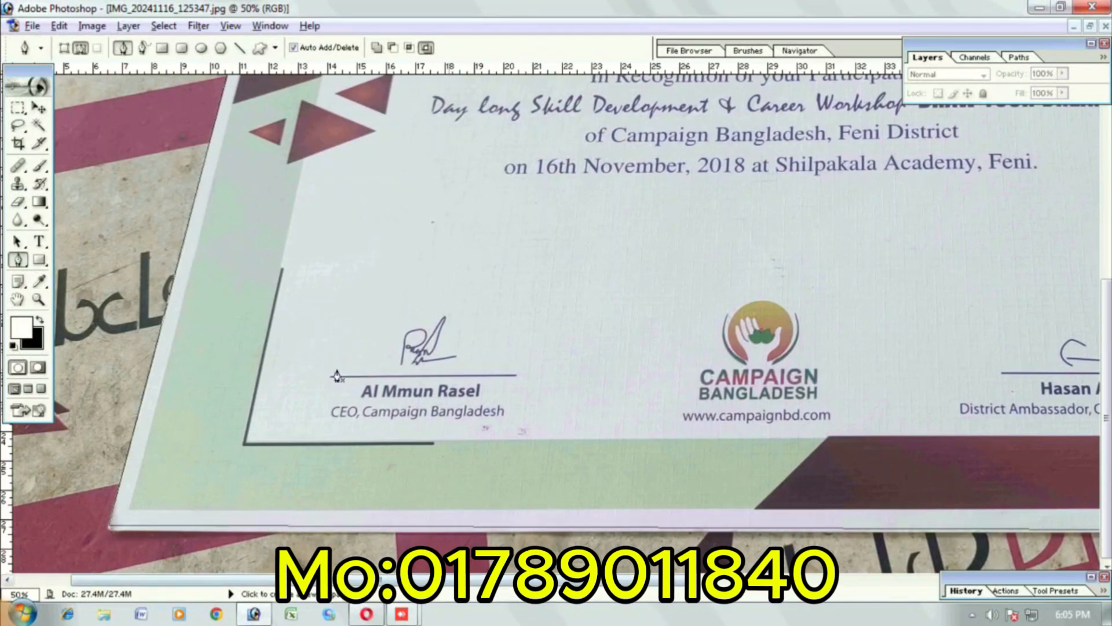
Step: Convert the certificate path into a new anti-aliased selection with a feather radius of 0 pixels
right_click(680, 258)
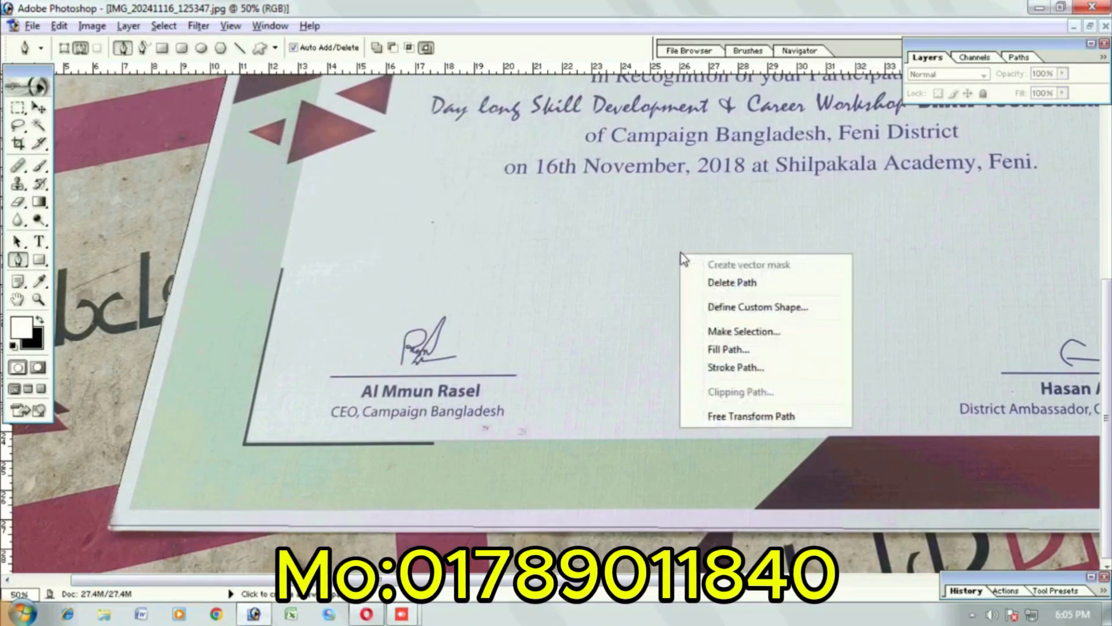
left_click(740, 332)
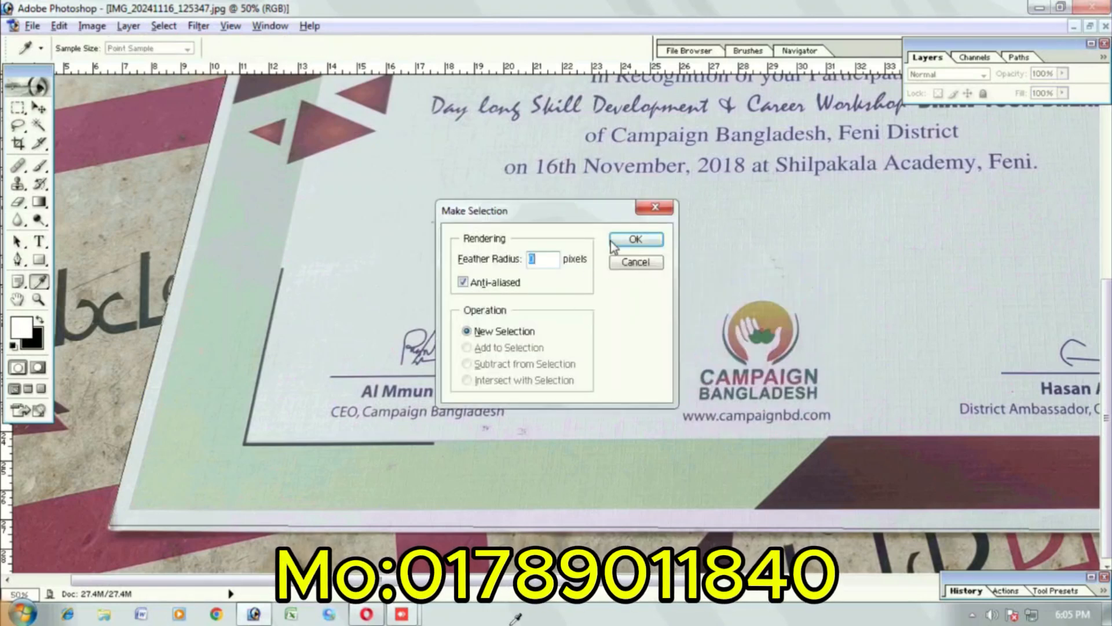
left_click(635, 239)
Step: Expand the layer list and copy the selected certificate to a new layer
key("ctrl+minus")
key("ctrl+minus")
key("ctrl+minus")
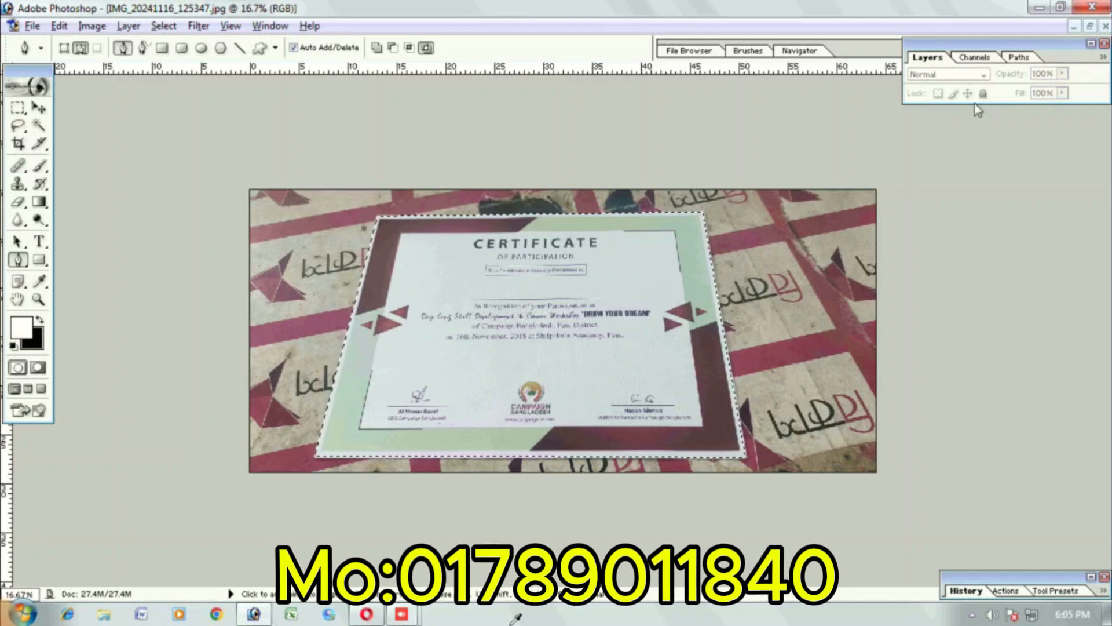
left_click(1091, 44)
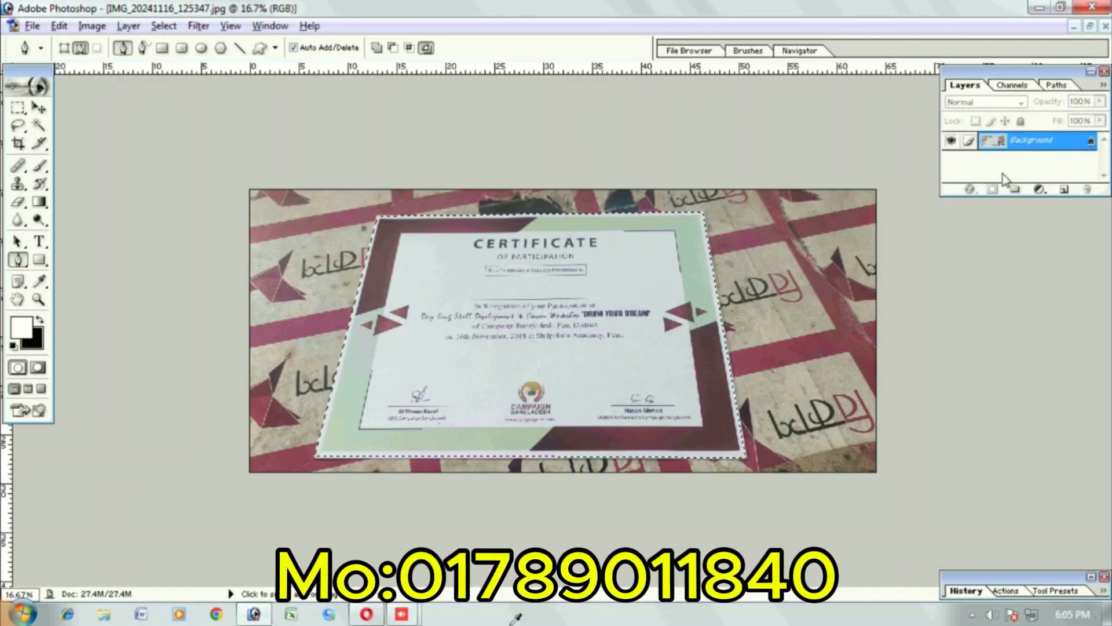
key("ctrl+j")
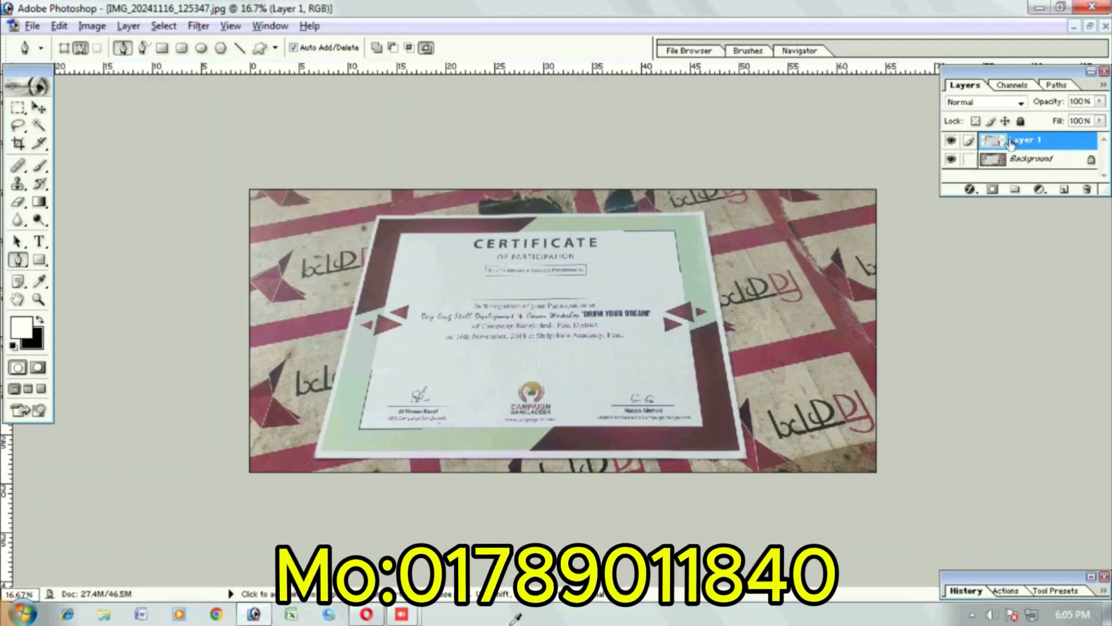
Step: Hide the Background layer, leaving only the cut-out certificate layer displayed
left_click(951, 158)
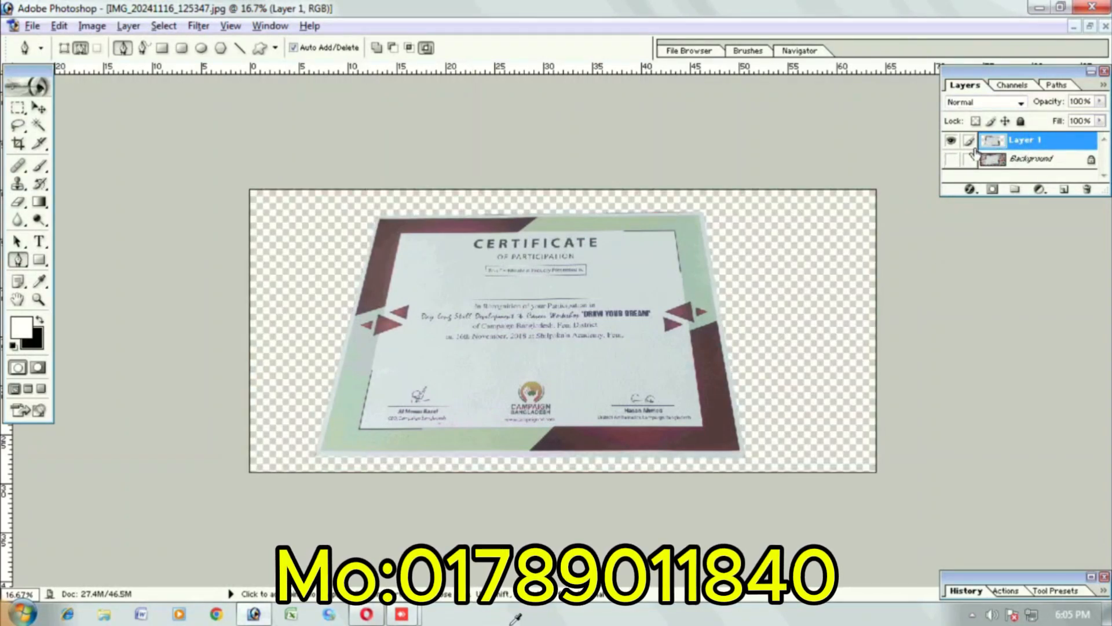
left_click(951, 159)
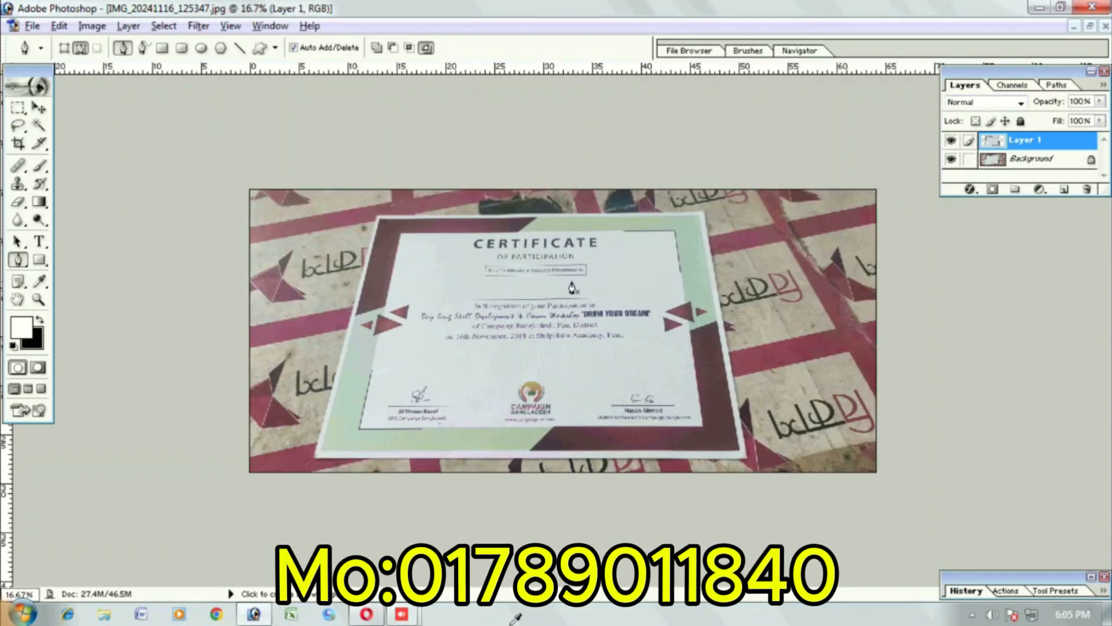
left_click(951, 159)
key("ctrl+plus")
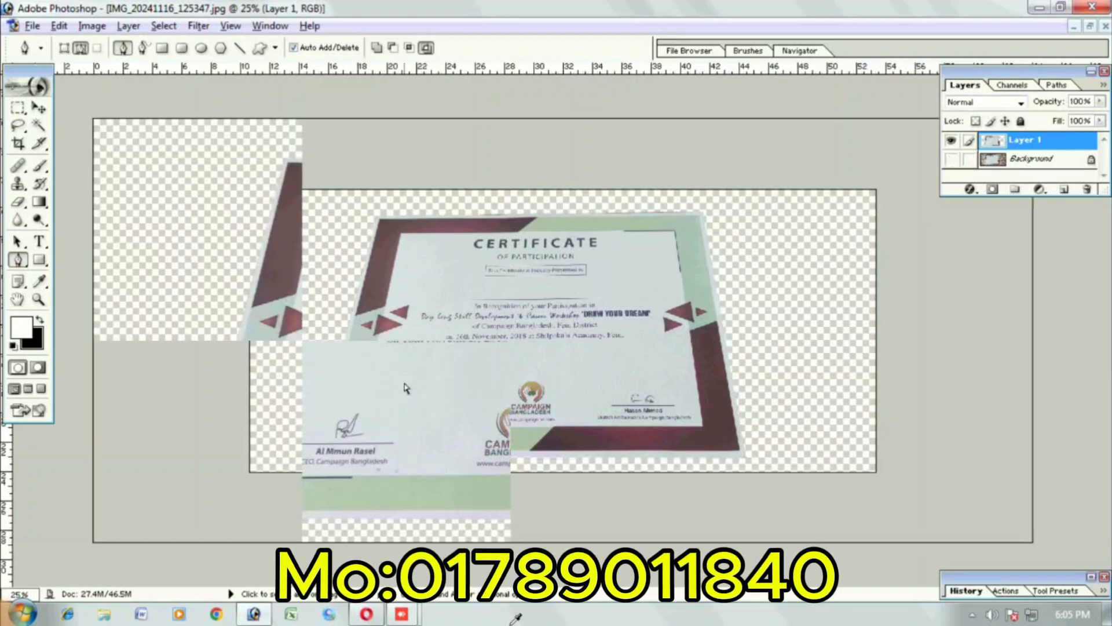
key("ctrl+minus")
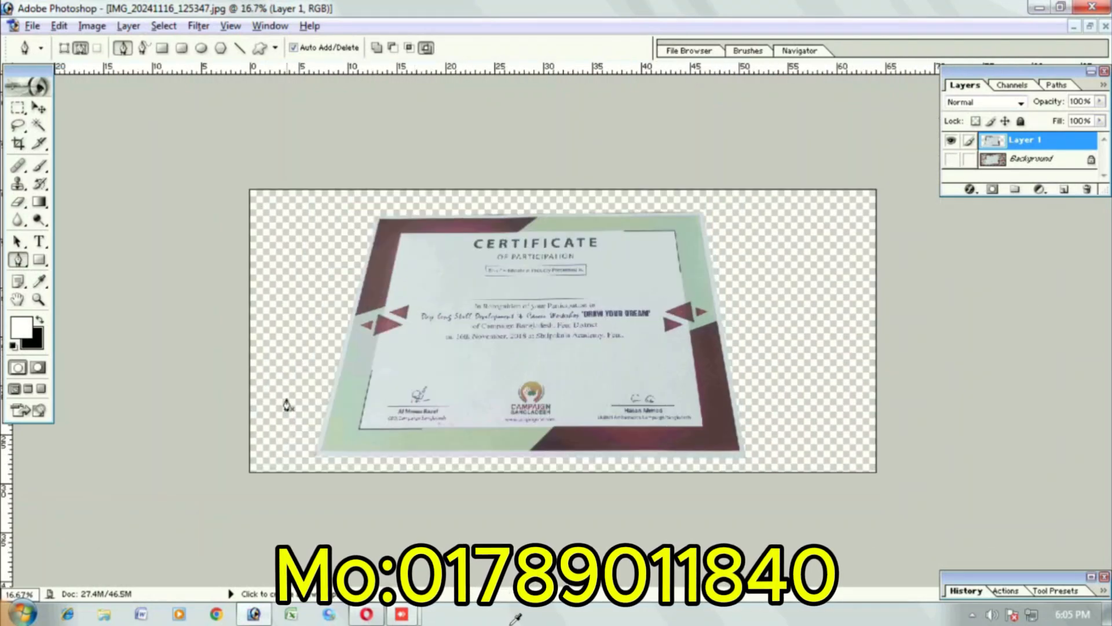
key("ctrl+plus")
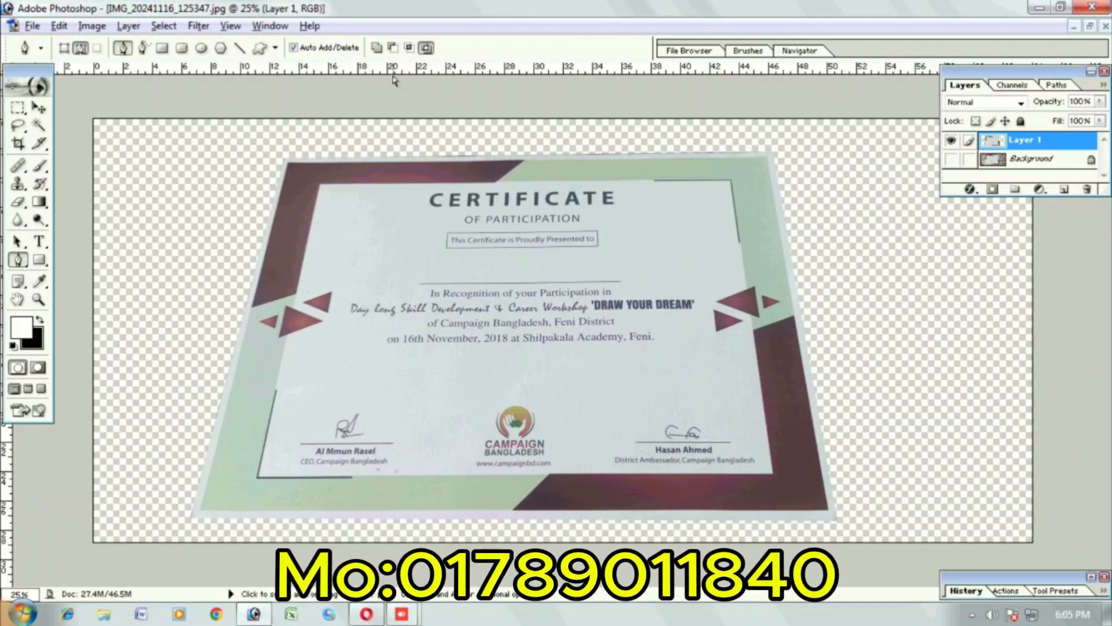
Step: Toggle the ruler display off and back on twice
key("ctrl+r")
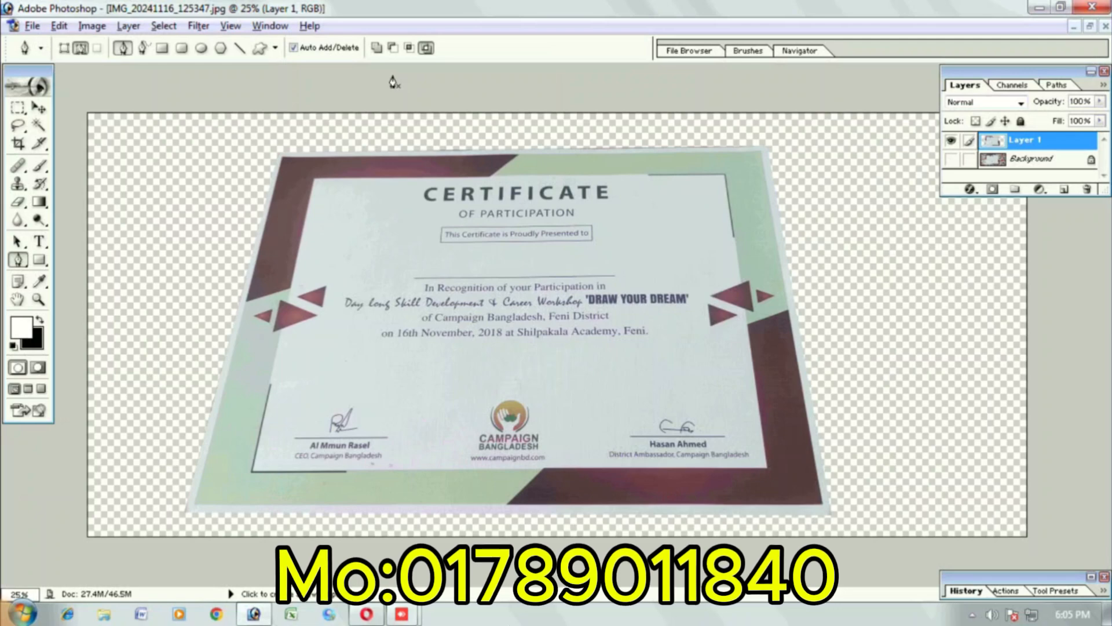
key("ctrl+r")
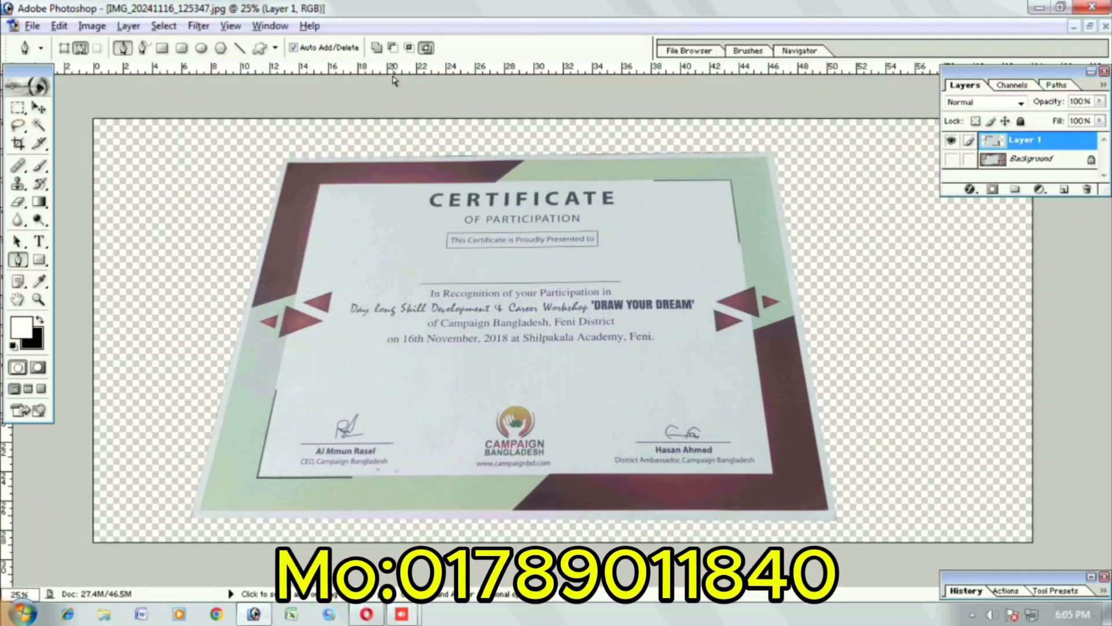
key("ctrl+r")
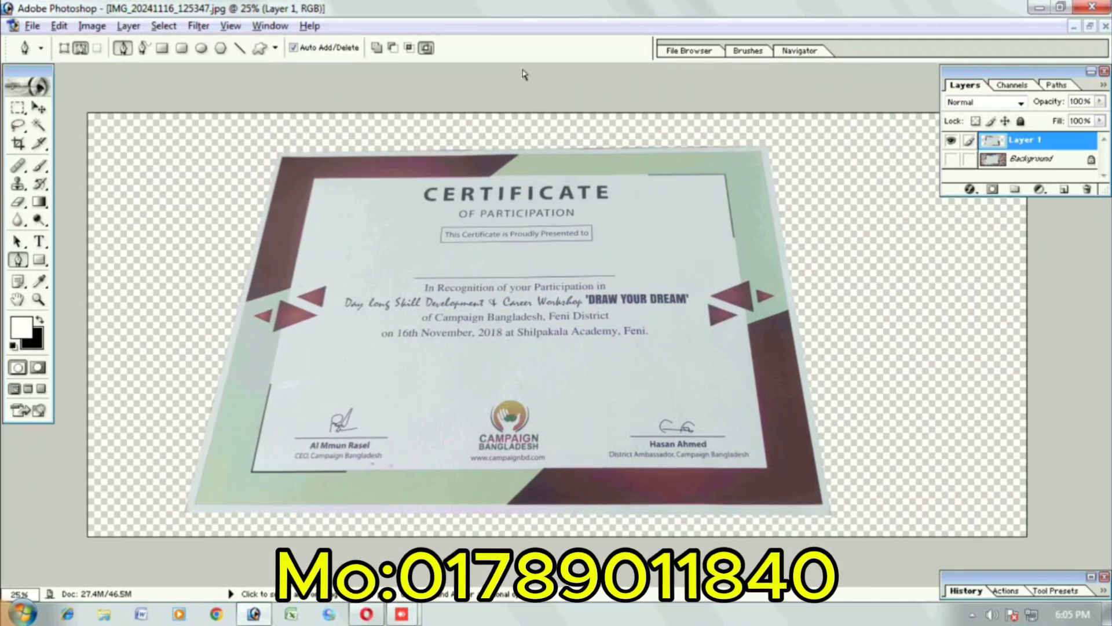
key("ctrl+r")
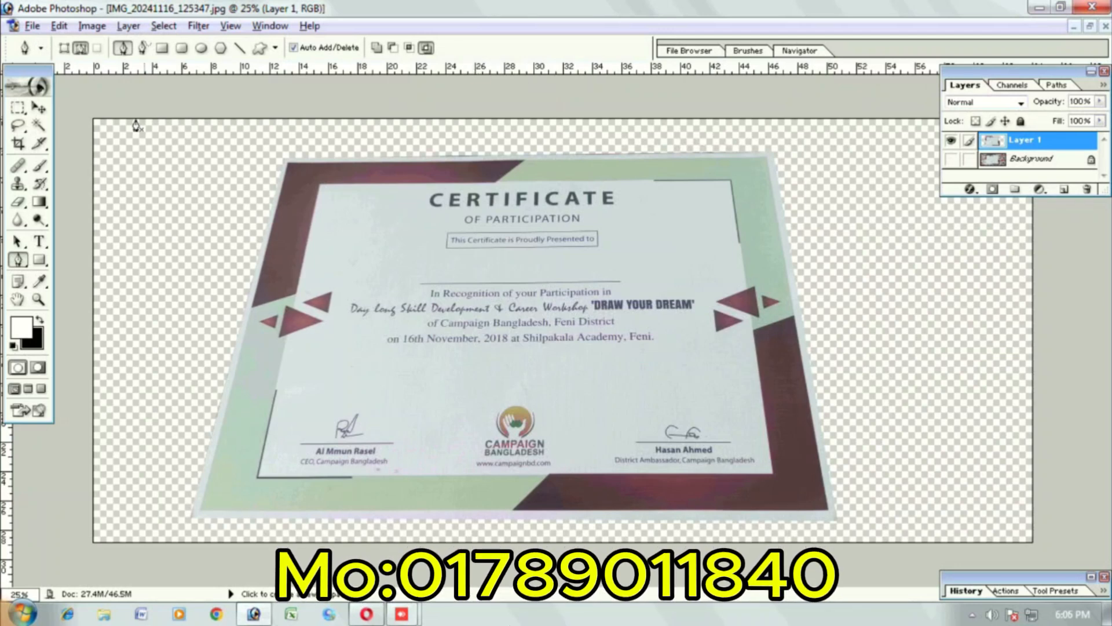
Step: With the Move tool, place a horizontal guide along the certificate layer's top edge and a vertical guide along its left edge
left_click(39, 108)
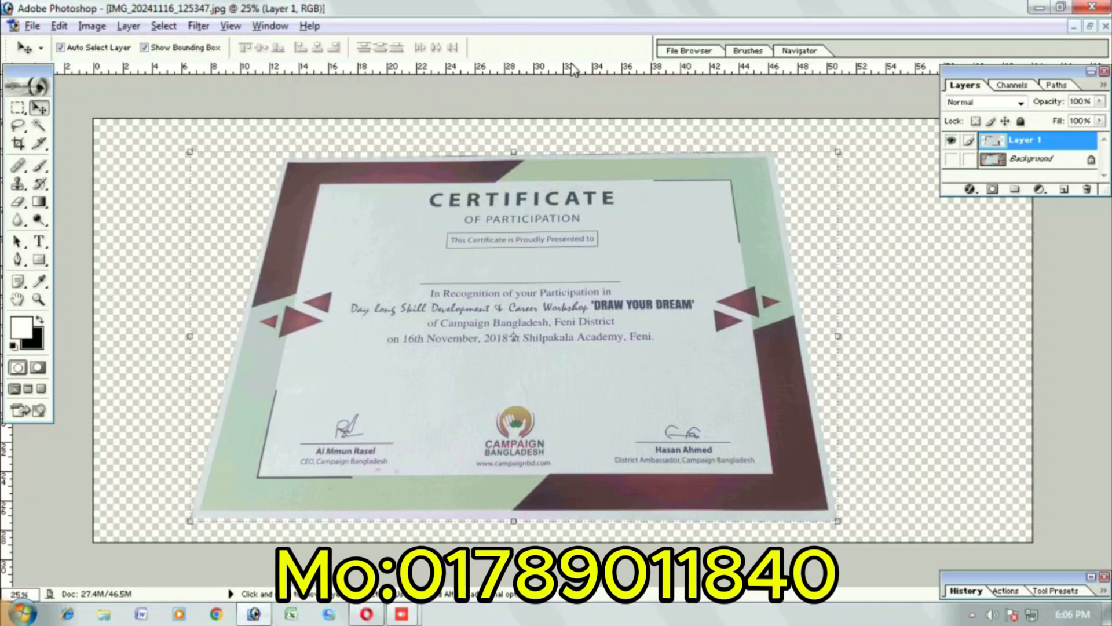
left_click_drag(571, 64, 589, 150)
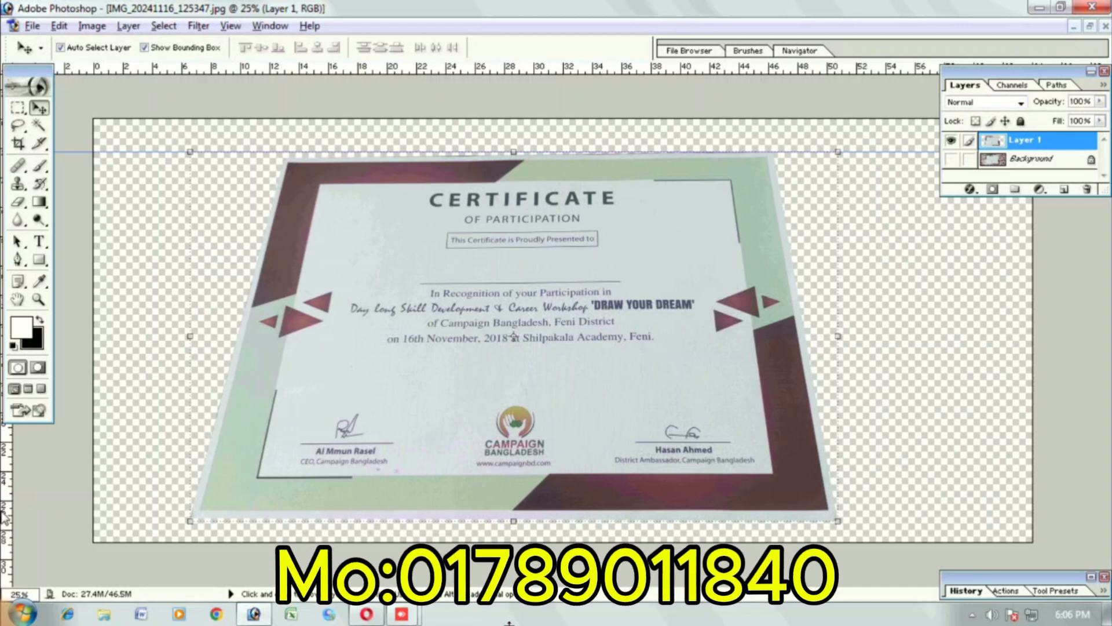
left_click_drag(6, 513, 192, 502)
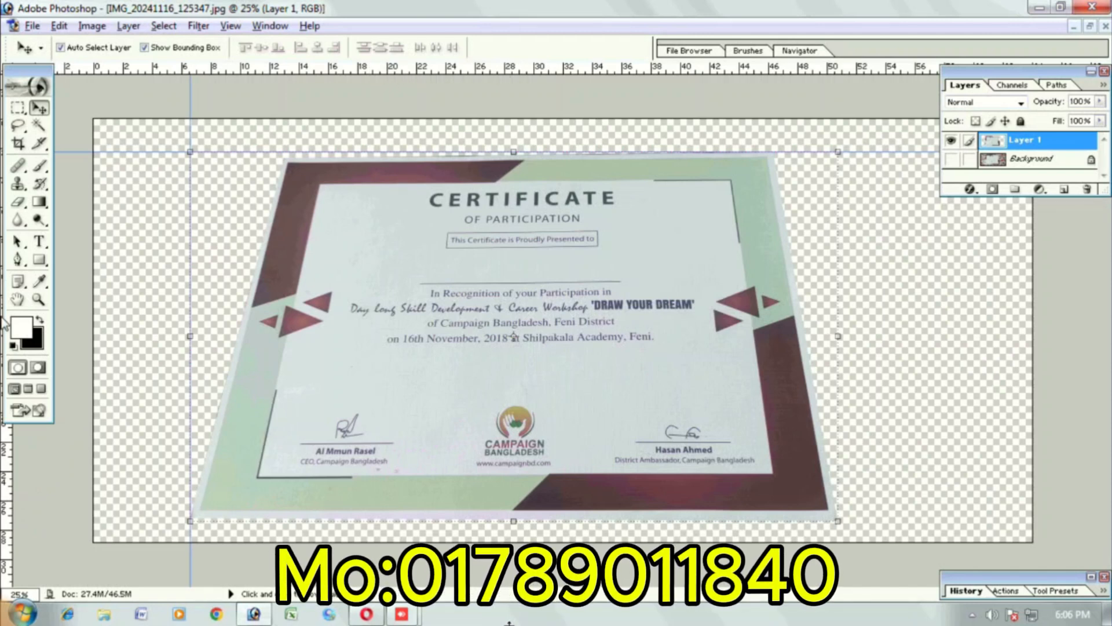
Step: Place a vertical guide along the certificate layer's right edge and a horizontal guide along its bottom edge
left_click_drag(610, 498, 831, 485)
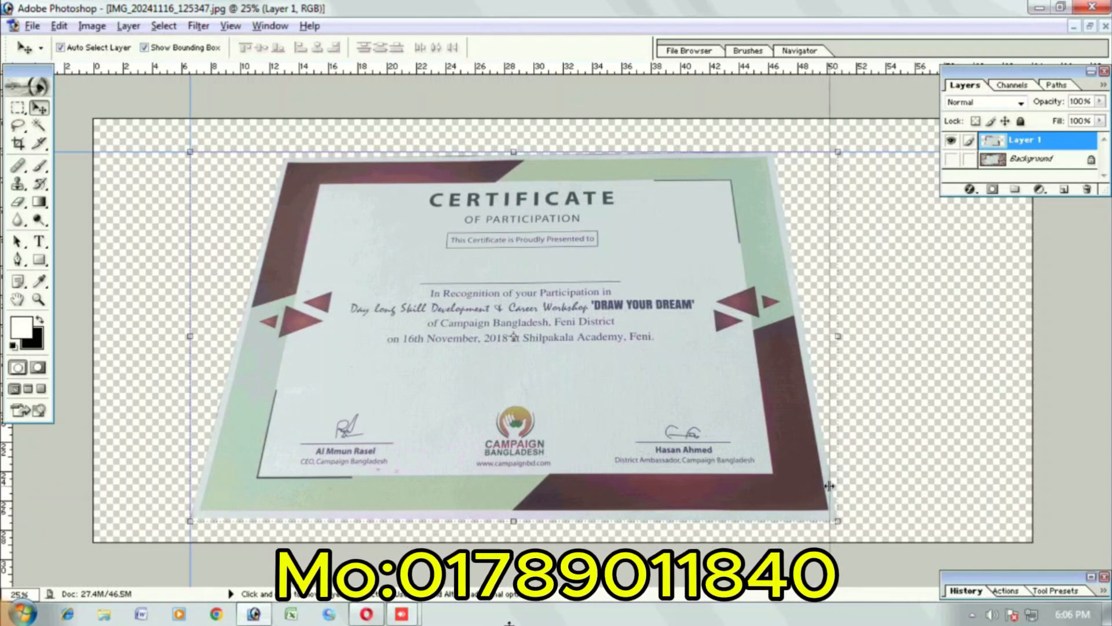
left_click_drag(831, 434, 838, 432)
left_click_drag(628, 69, 634, 521)
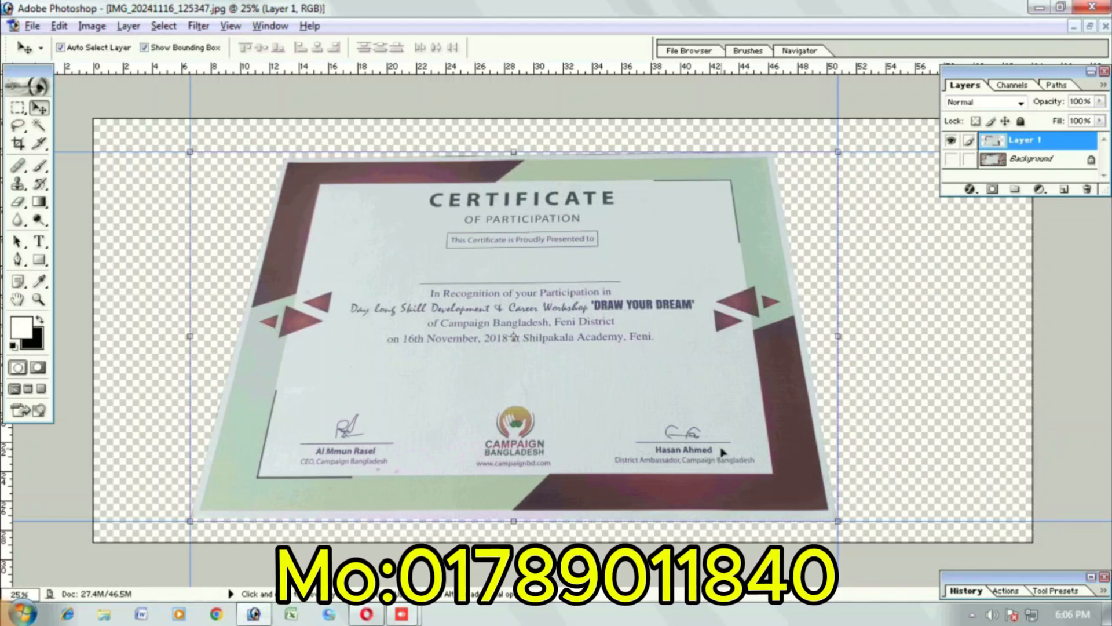
Step: Inspect the gaps between the certificate's slanted corners and the surrounding guides
key("ctrl+plus")
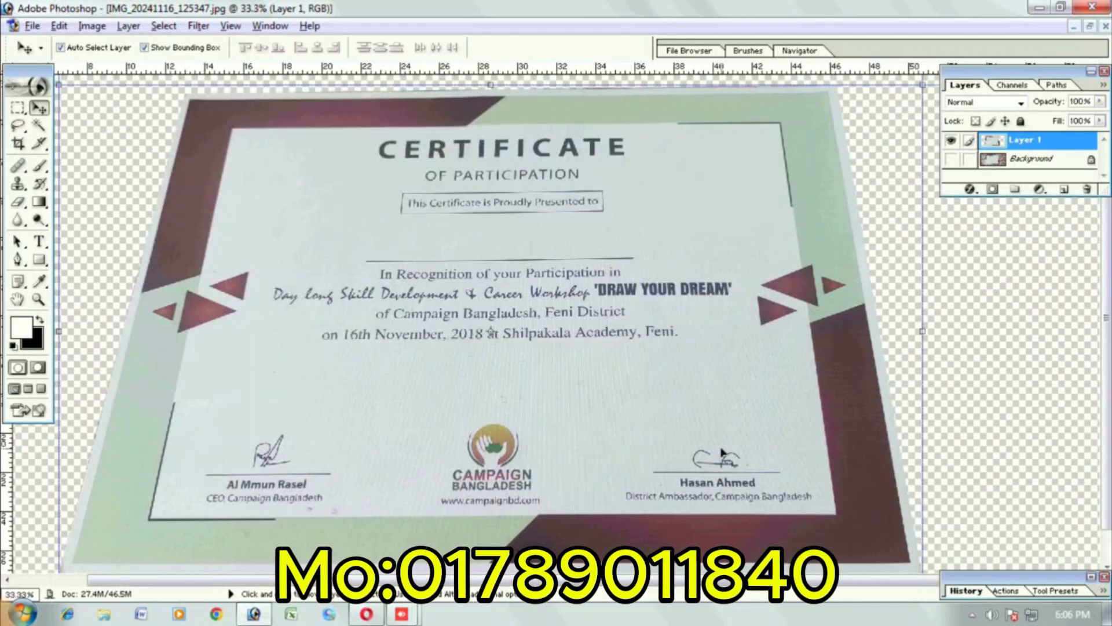
key("ctrl+minus")
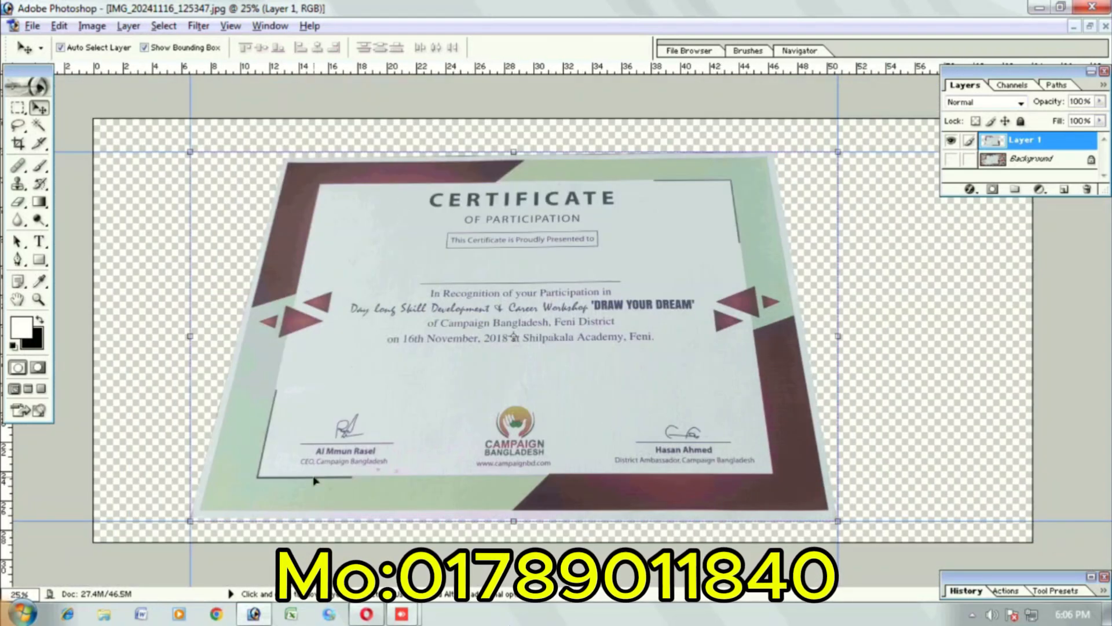
key("ctrl+plus")
scroll(387, 469, "down", 3)
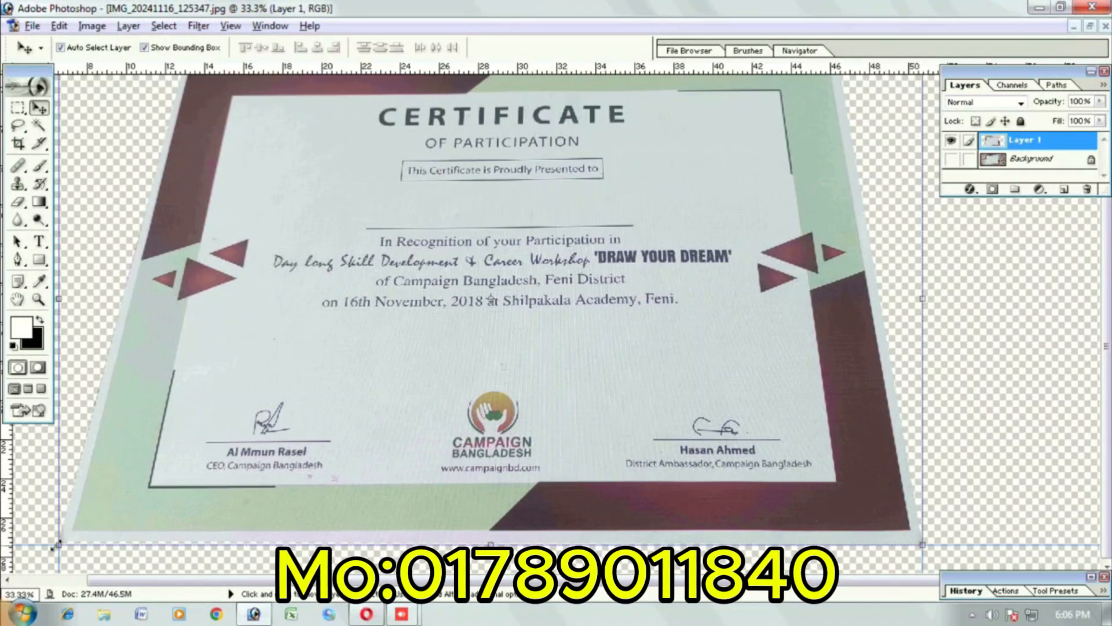
scroll(184, 387, "up", 2)
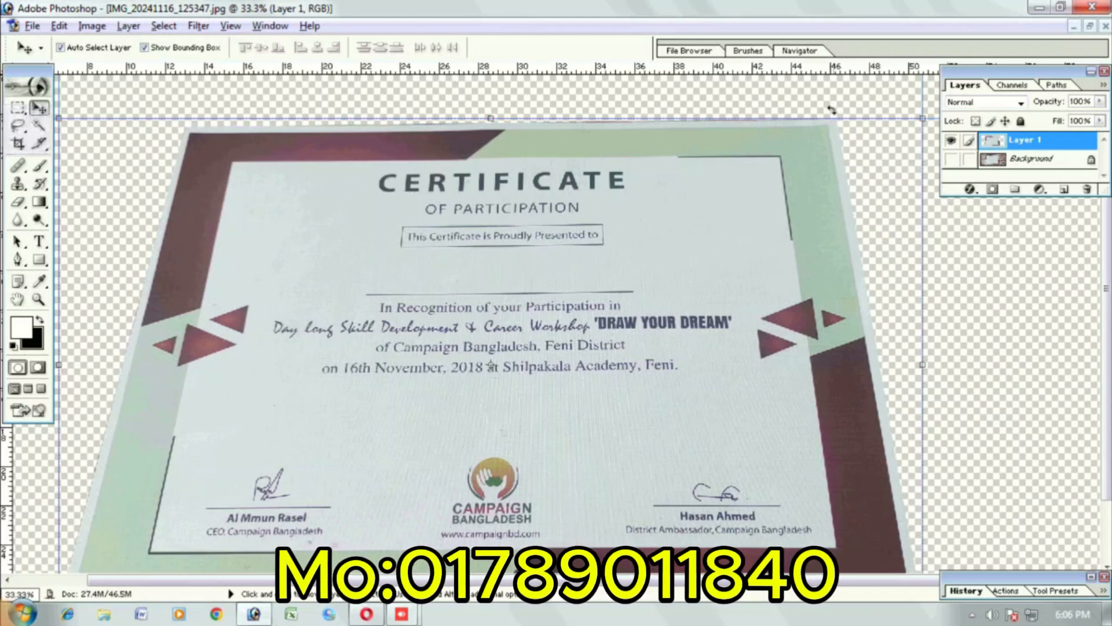
scroll(819, 167, "down", 3)
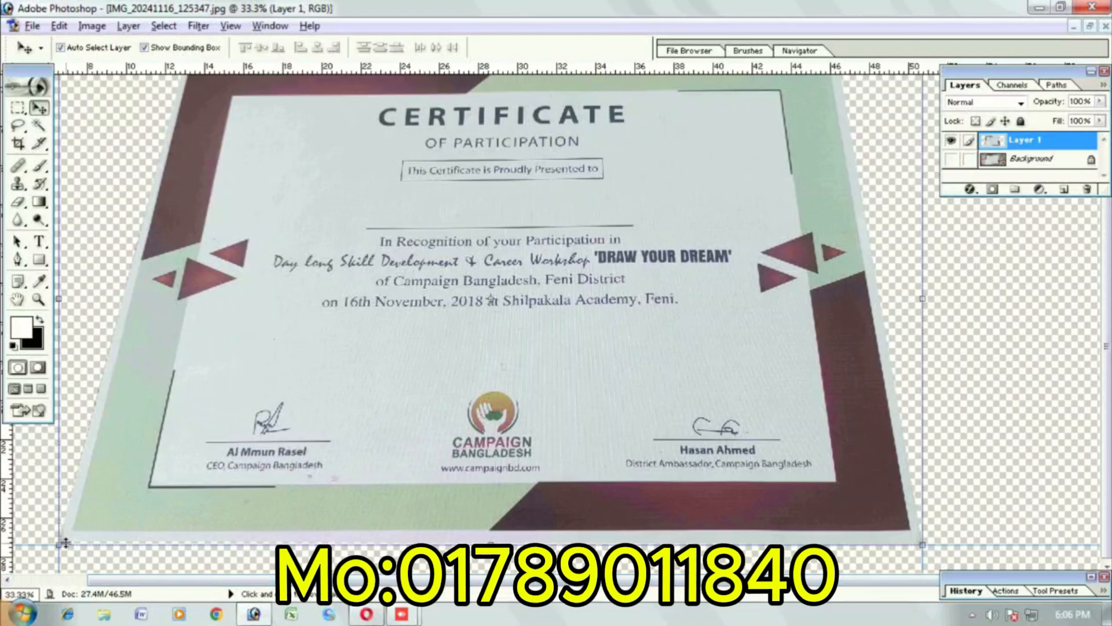
scroll(167, 155, "up", 1)
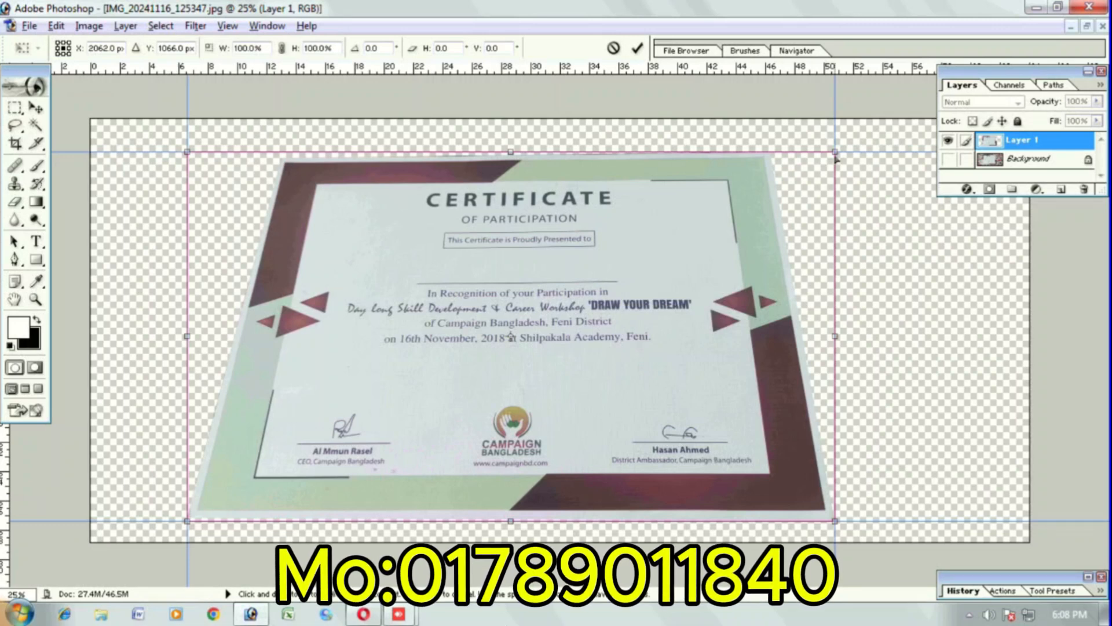
Step: Distort the certificate layer by pulling its upper corners outward and lower-left corner slightly down until its edges follow the guides, and apply the transformation
left_click_drag(836, 157, 912, 149)
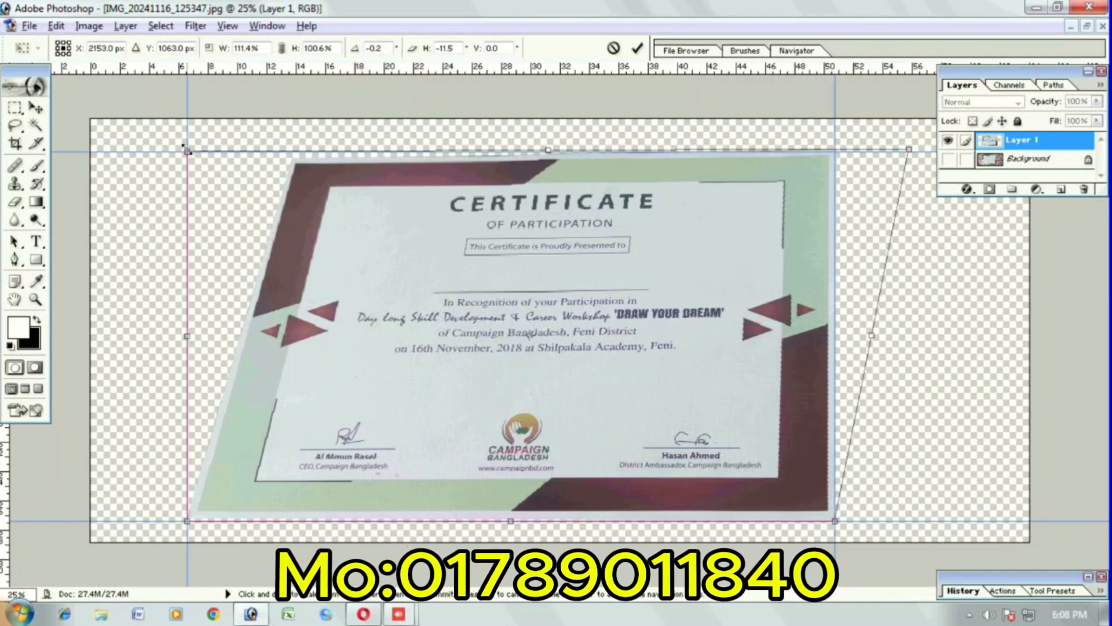
left_click_drag(187, 153, 63, 144)
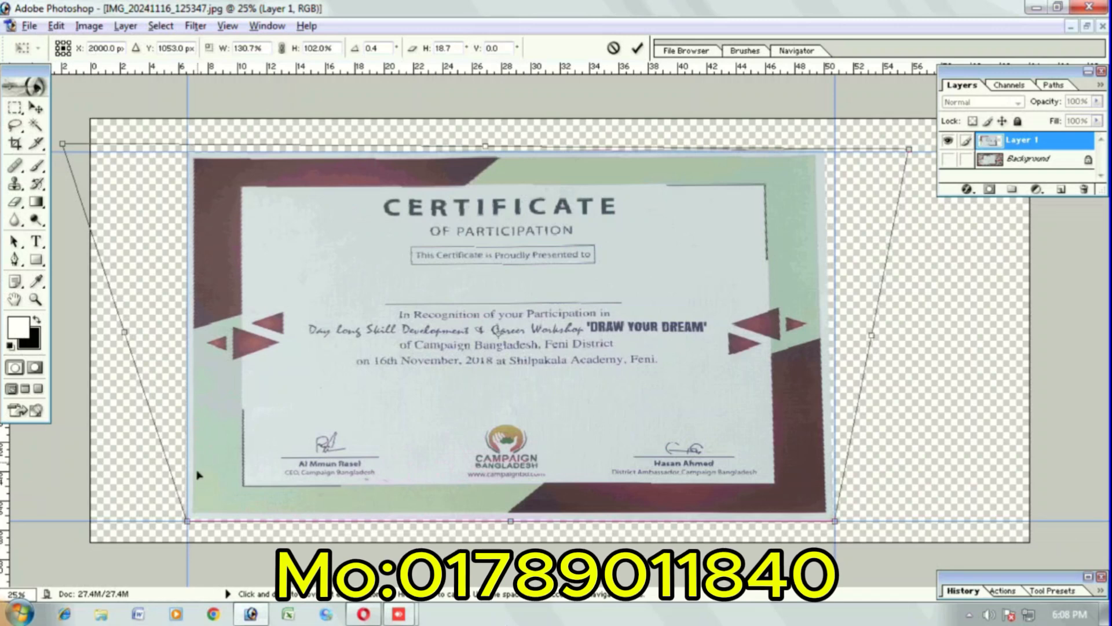
left_click_drag(186, 522, 183, 523)
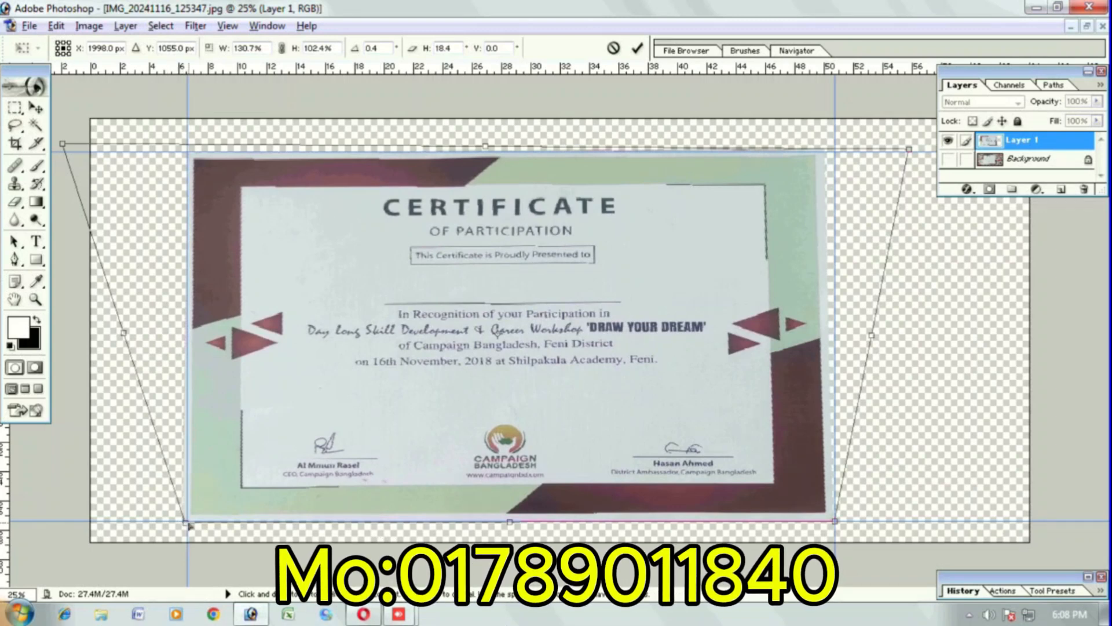
left_click_drag(193, 528, 194, 531)
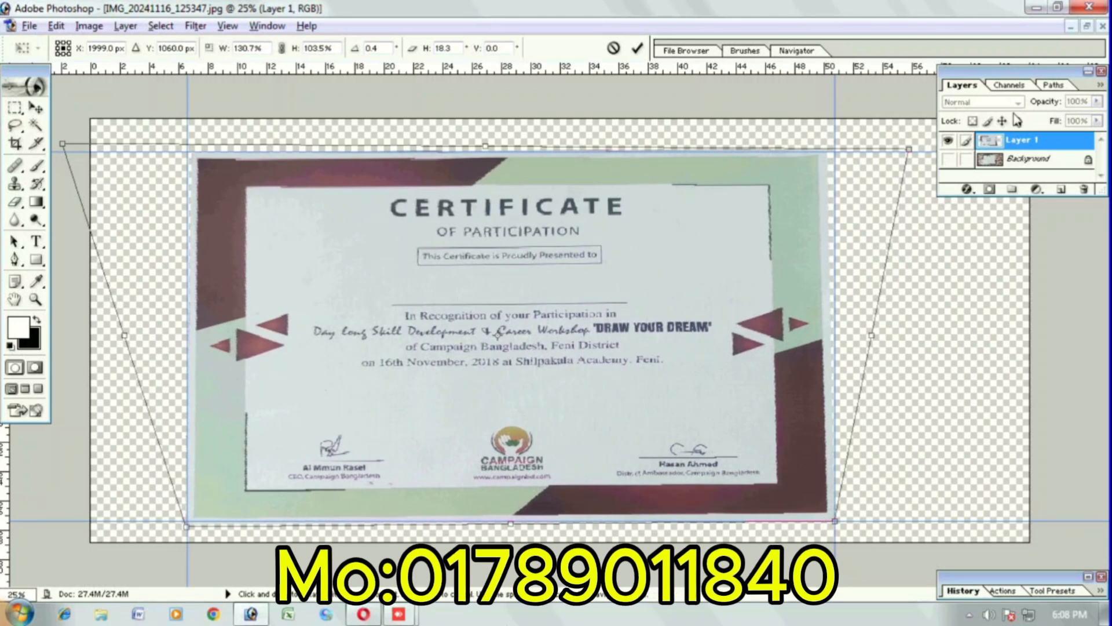
left_click_drag(910, 150, 921, 149)
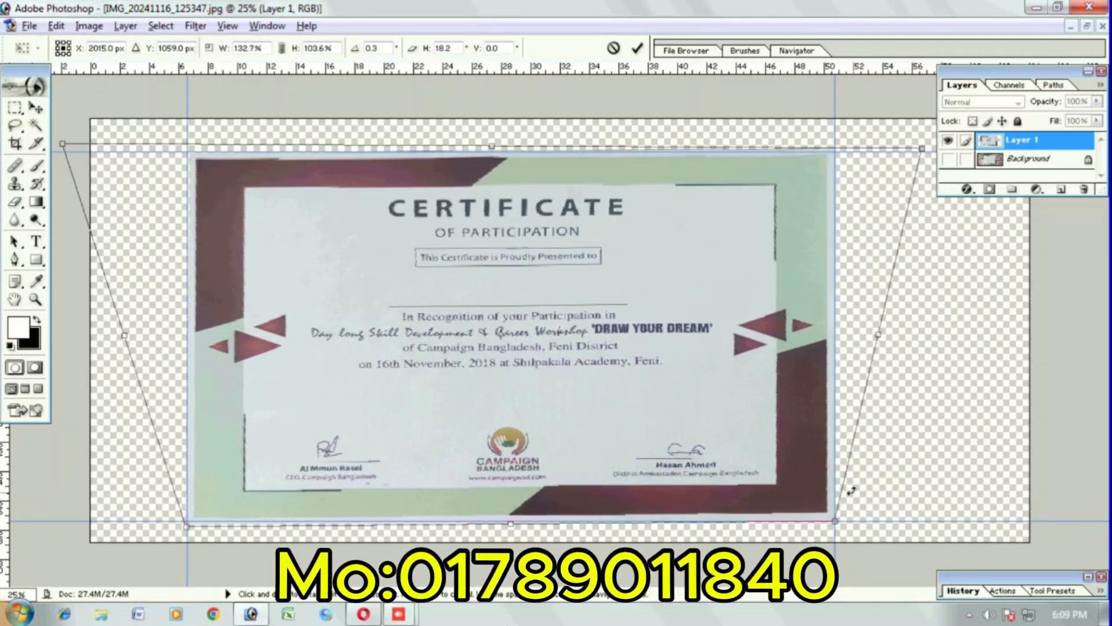
double_click(875, 486)
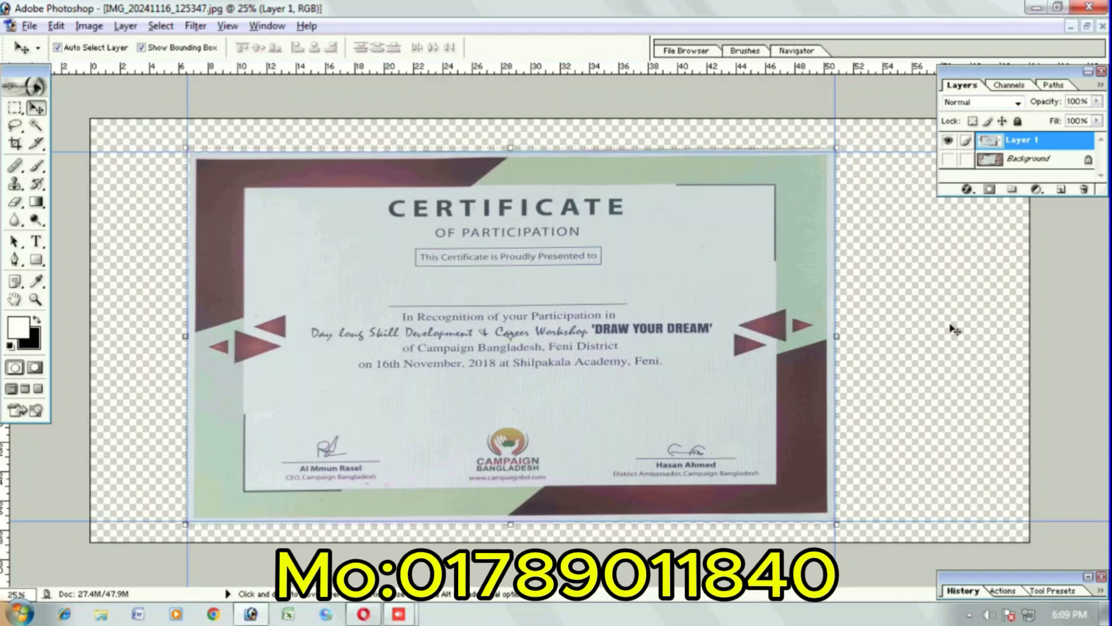
Step: Cover the line "Day long Skill Development & Career Workshop" with a rectangular patch copied from the blank paper below the text, and deselect
key("ctrl+minus")
key("ctrl+plus")
key("ctrl+plus")
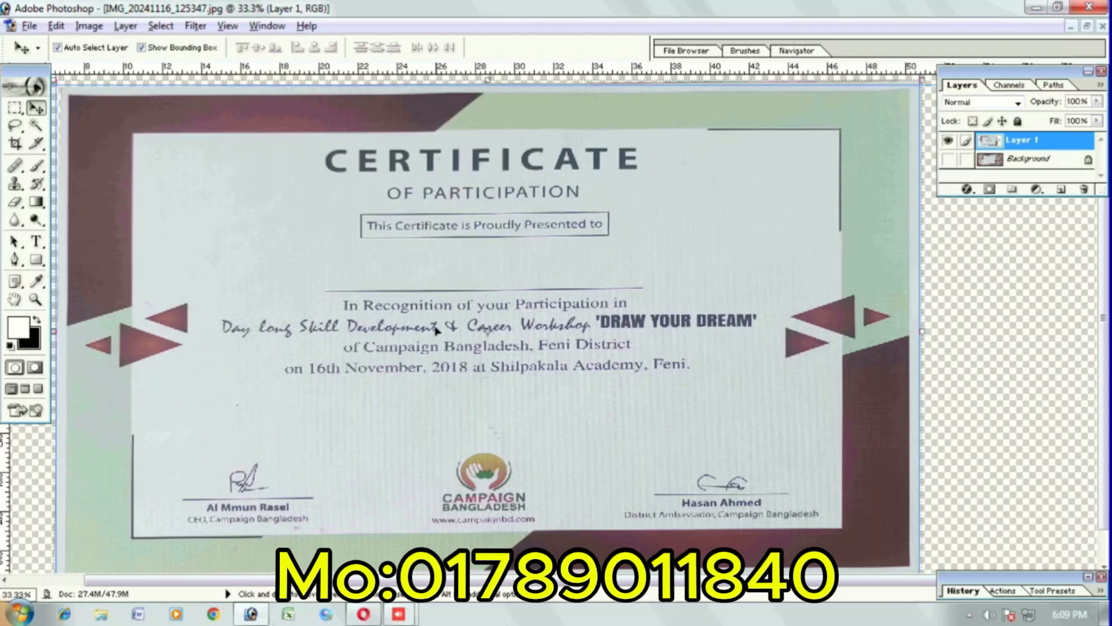
key("ctrl+plus")
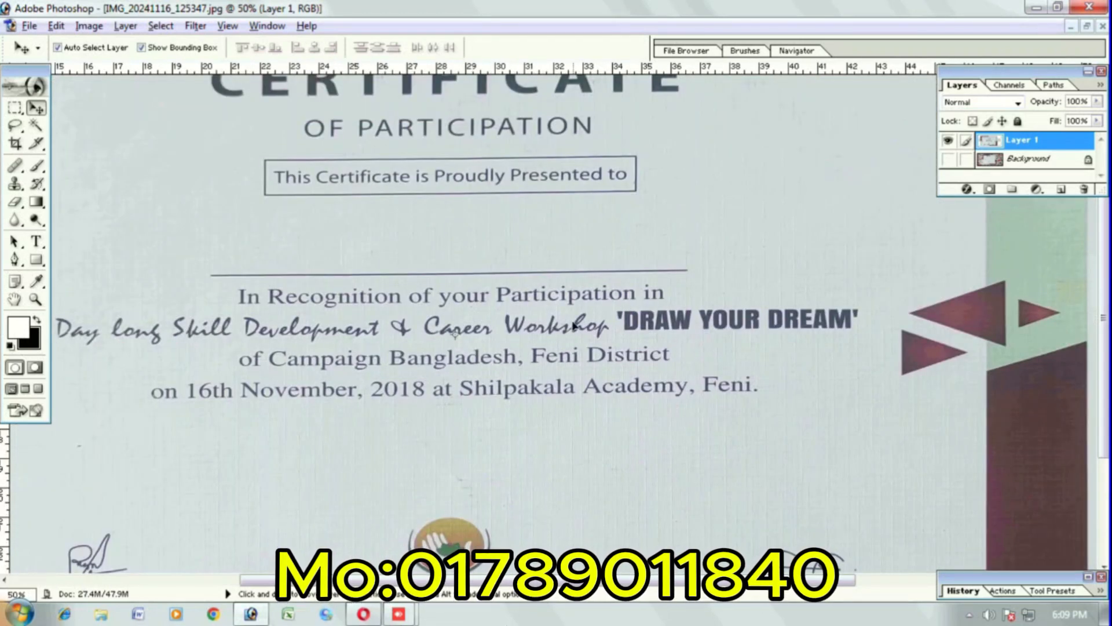
scroll(556, 335, "down", 2)
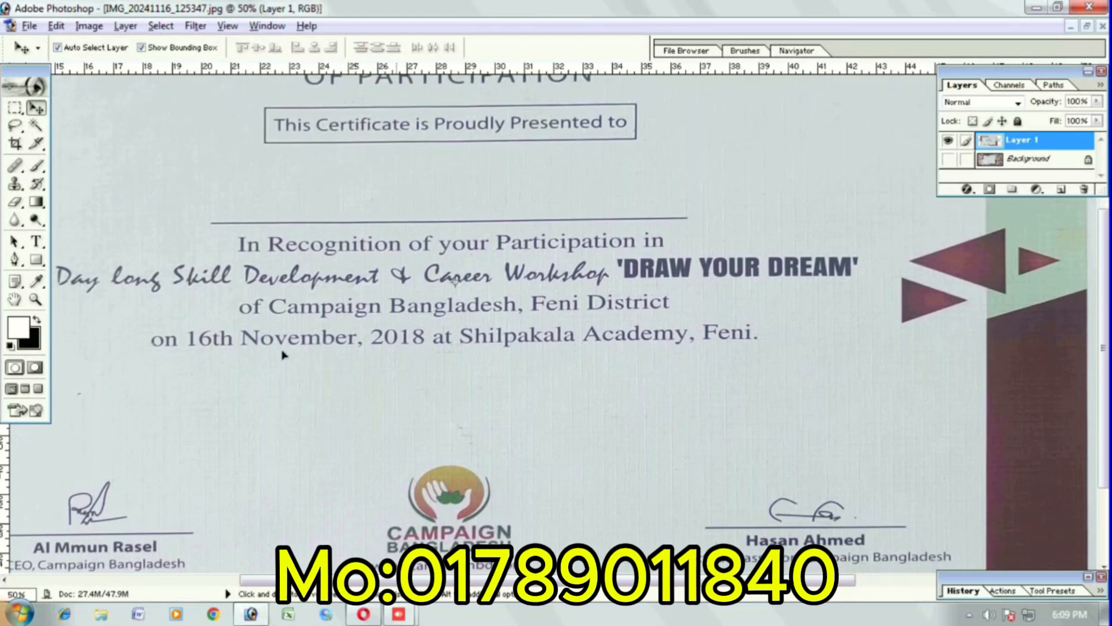
left_click(14, 109)
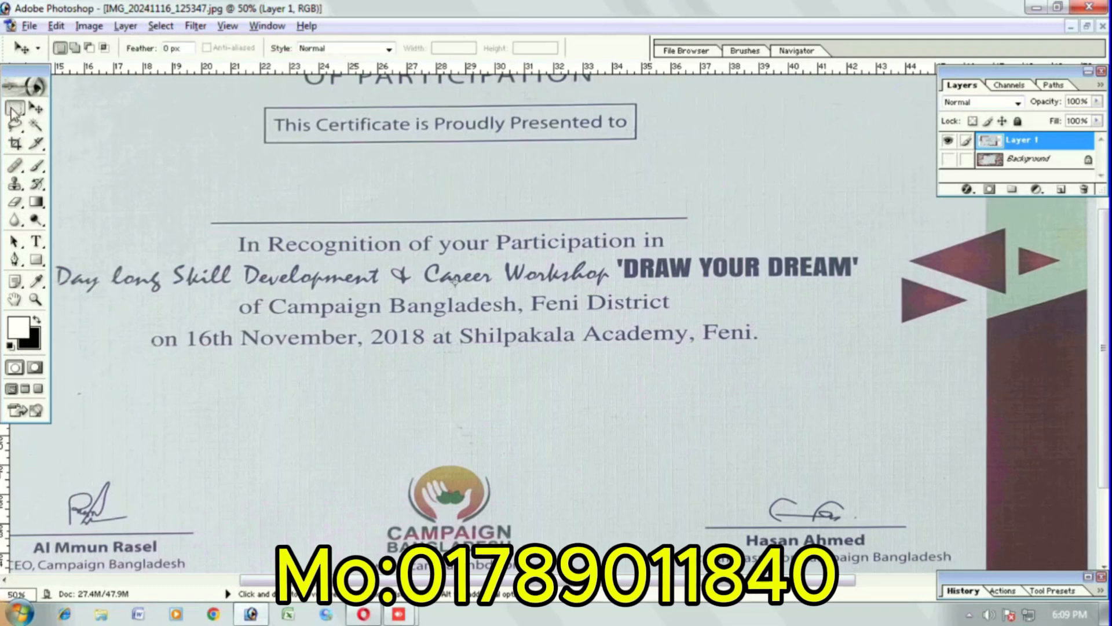
left_click_drag(214, 375, 531, 398)
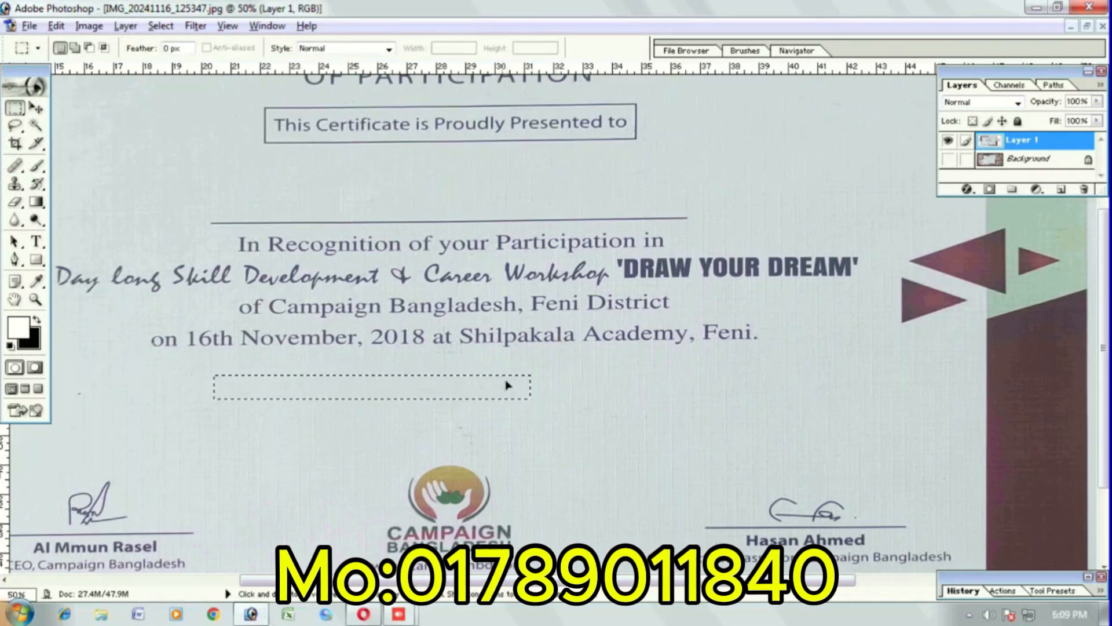
left_click_drag(508, 397, 314, 276)
key("ctrl+minus")
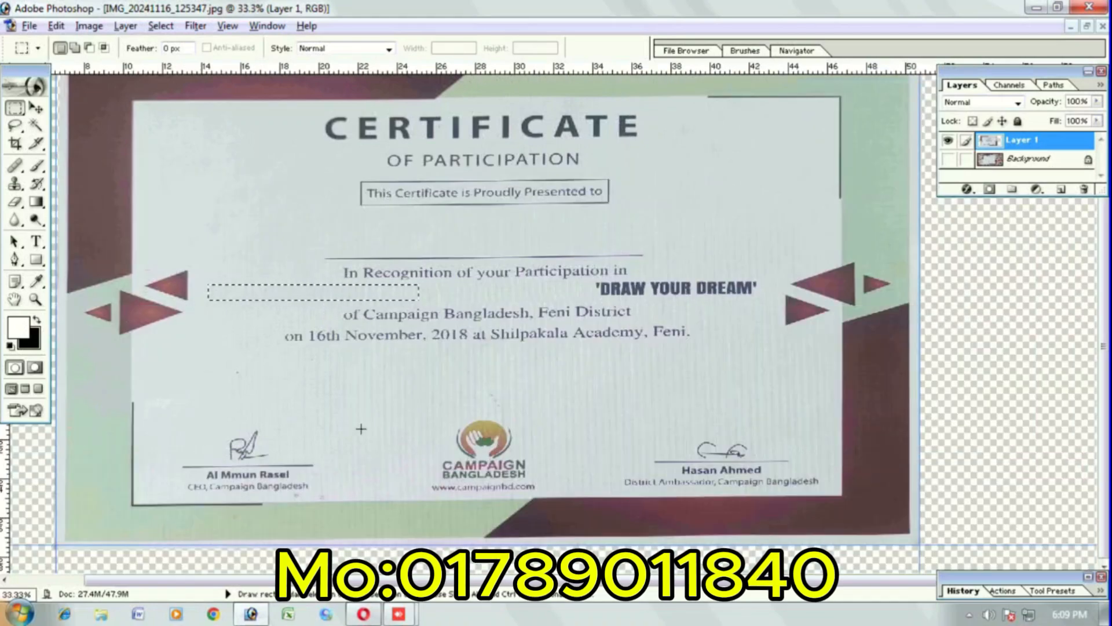
key("ctrl+d")
Step: Cover the words "Academy, Feni." with a rectangular patch copied from the blank paper beneath them, and deselect
key("ctrl+plus")
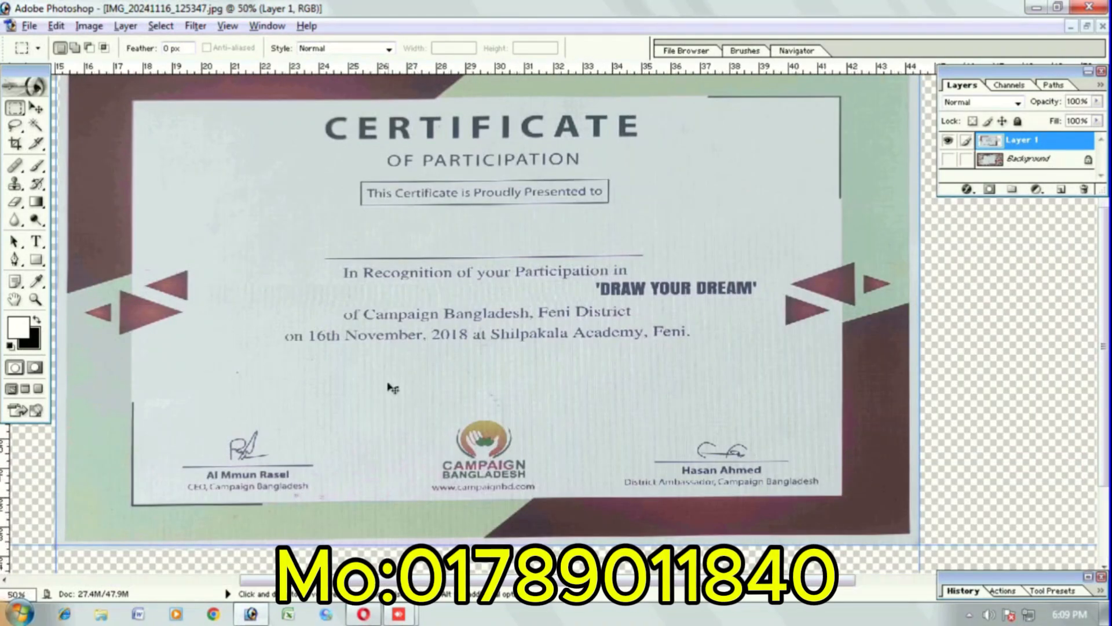
key("ctrl+plus")
key("ctrl+minus")
key("ctrl+minus")
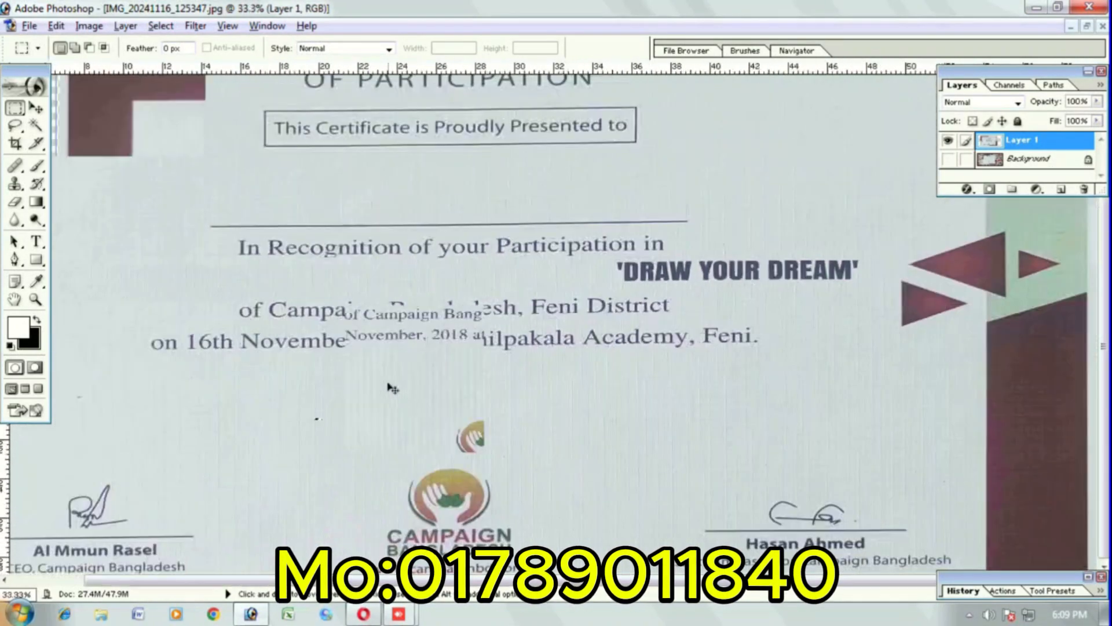
key("ctrl+plus")
key("ctrl+plus")
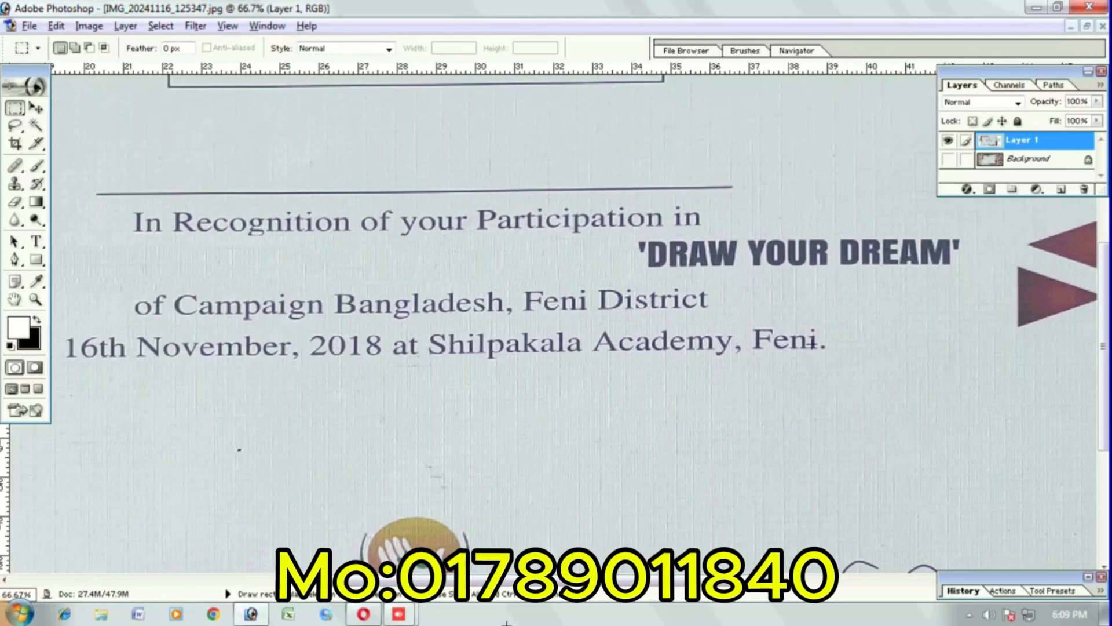
left_click_drag(609, 413, 780, 454)
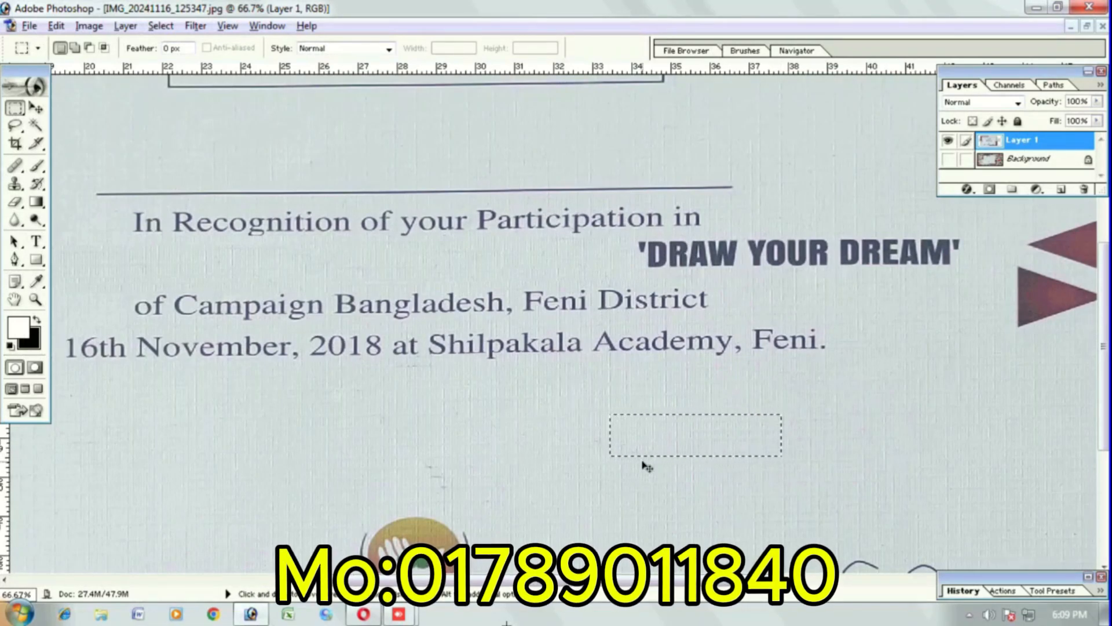
left_click_drag(686, 435, 660, 346)
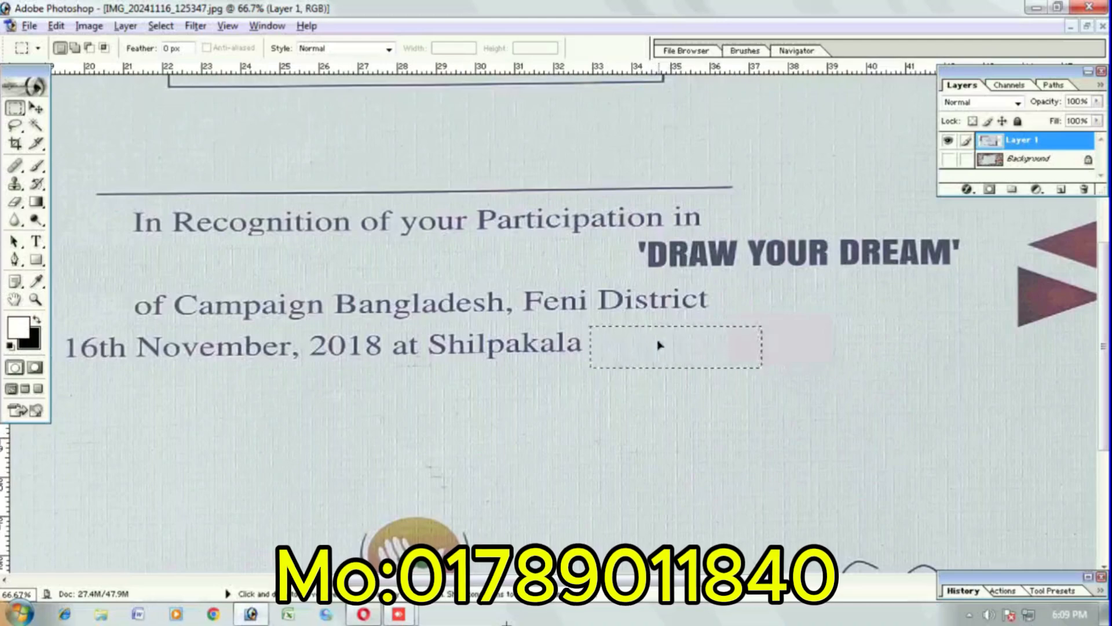
key("ctrl+d")
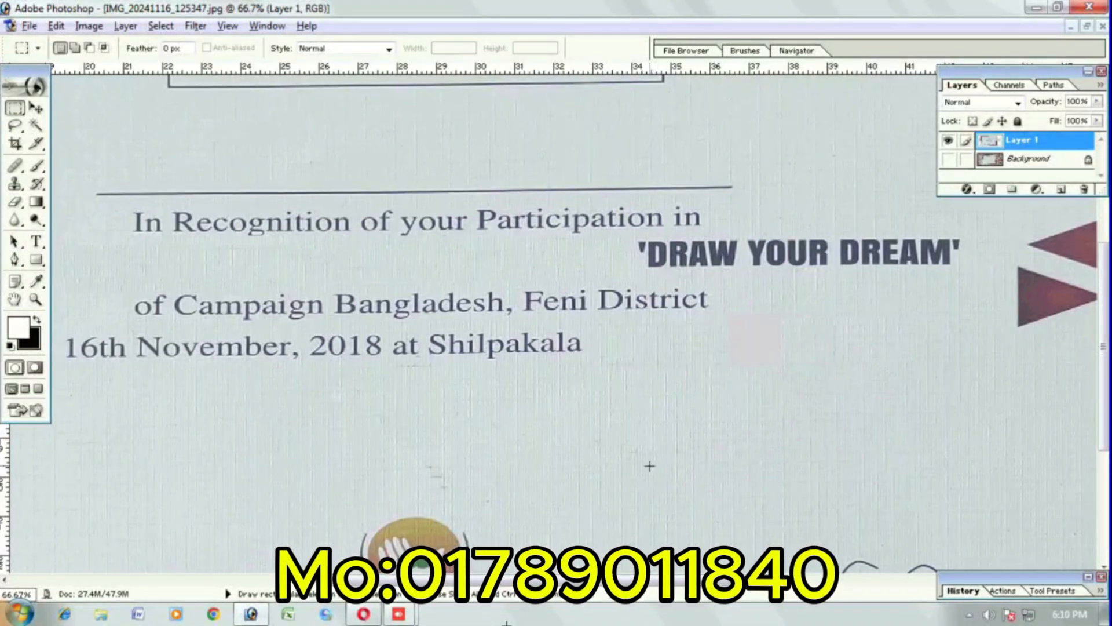
Step: Examine the patched text areas up close and check how they blend into the whole certificate
key("ctrl+minus")
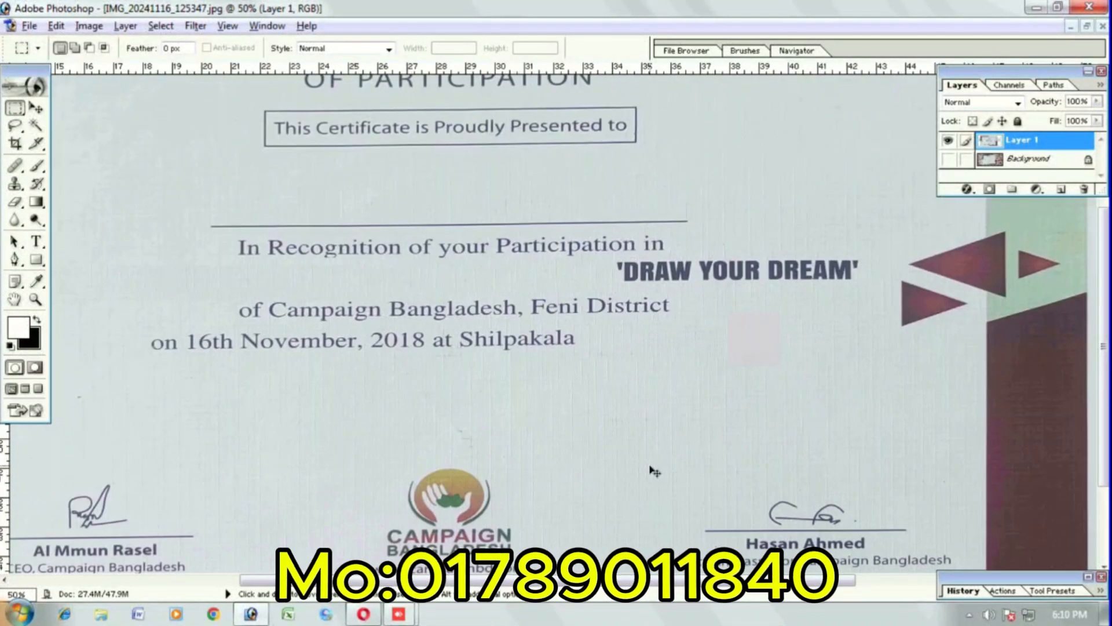
key("ctrl+plus")
key("ctrl+plus")
key("ctrl+plus")
key("ctrl+minus")
key("ctrl+minus")
key("ctrl+minus")
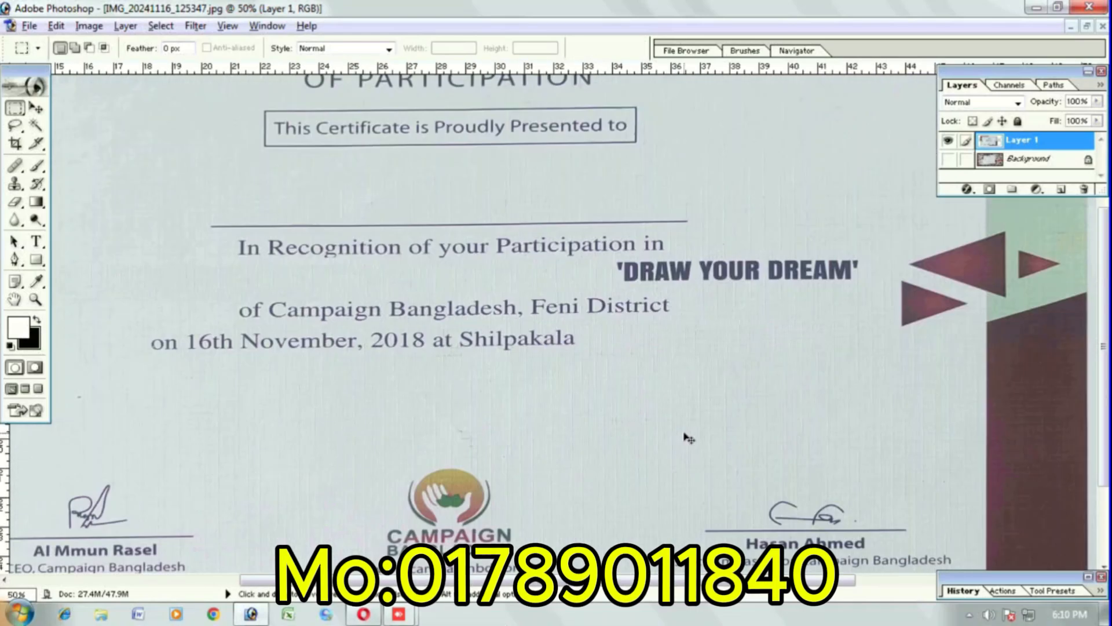
key("ctrl+minus")
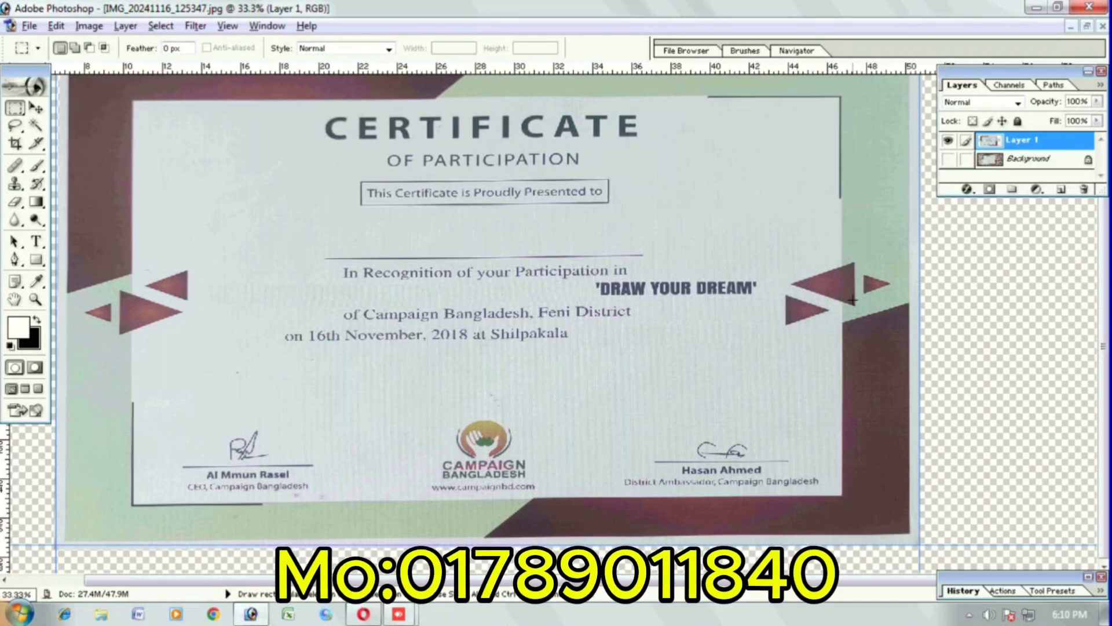
key("ctrl+minus")
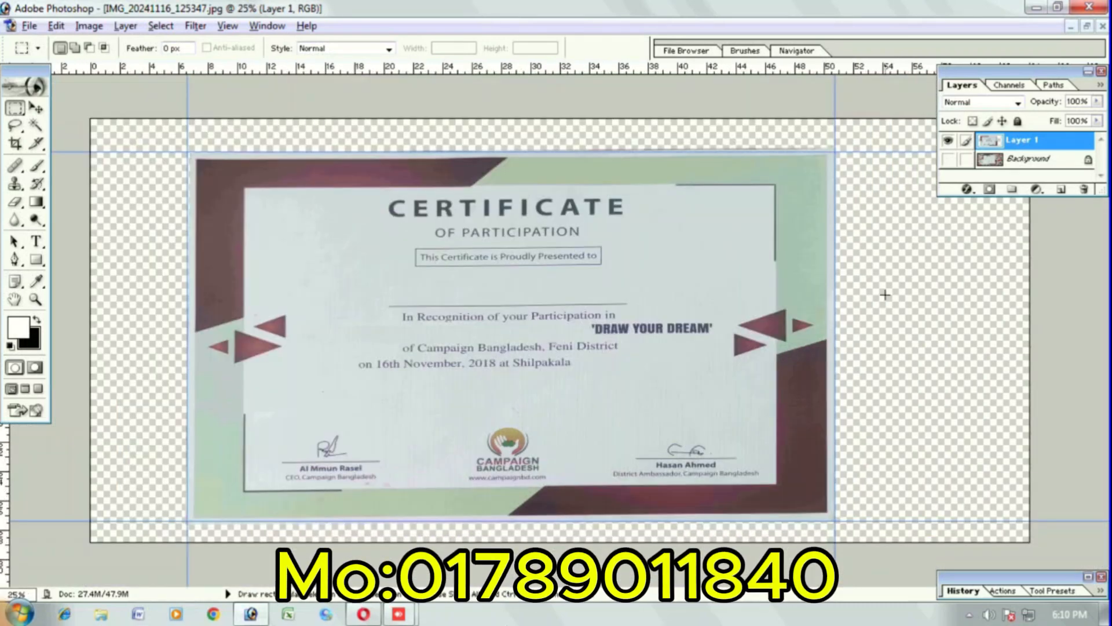